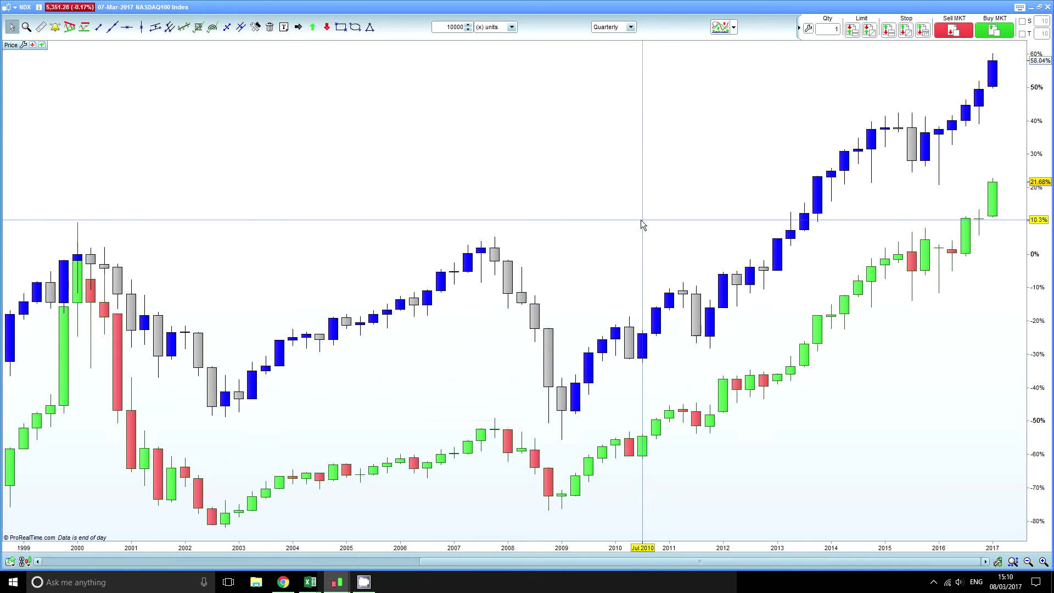
mouse_move(641, 220)
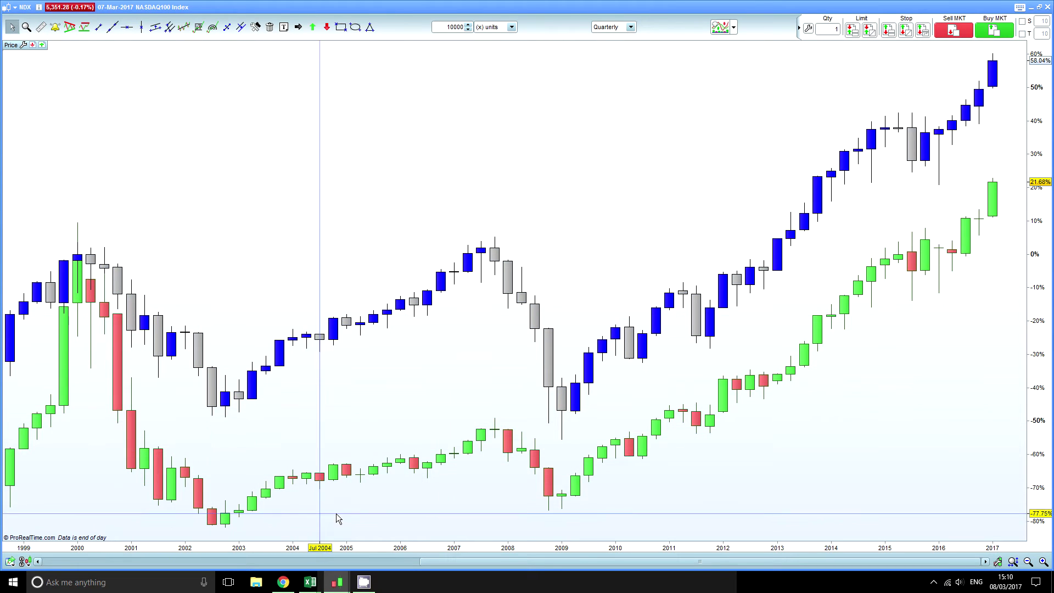
mouse_move(440, 531)
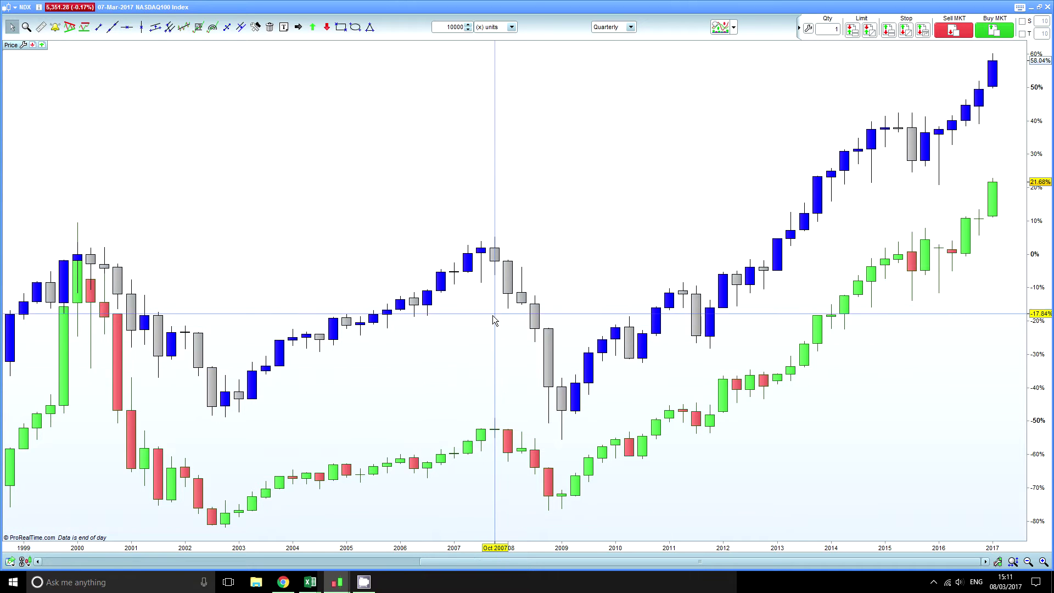
mouse_move(520, 383)
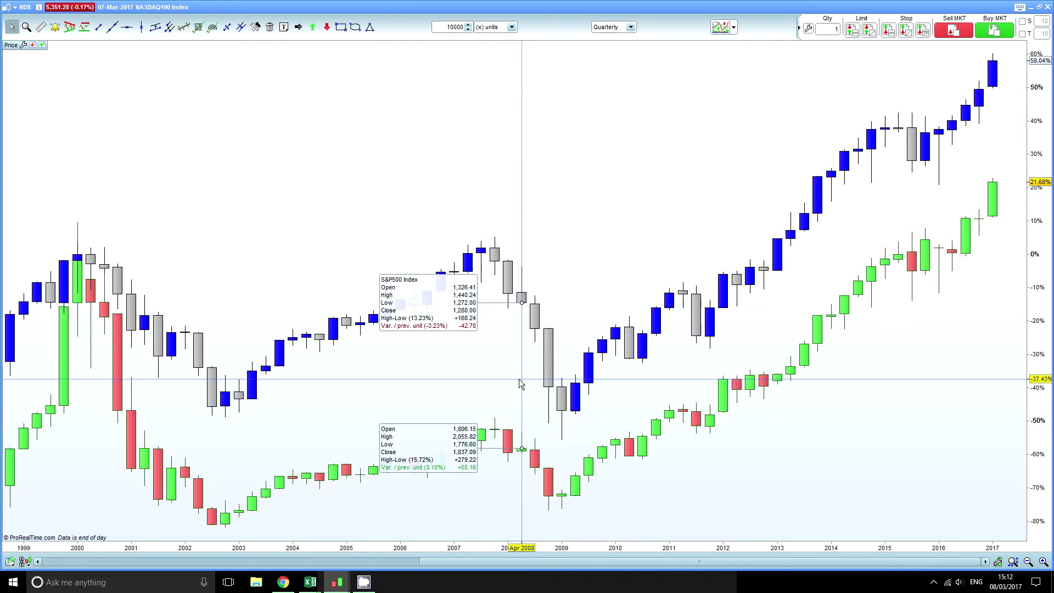
Switch to the Excel workbook 2017-03-08-Long-Short-Advanced Model - Nas - SP500 and view the early rows of the Backtest sheet.
mouse_move(310, 582)
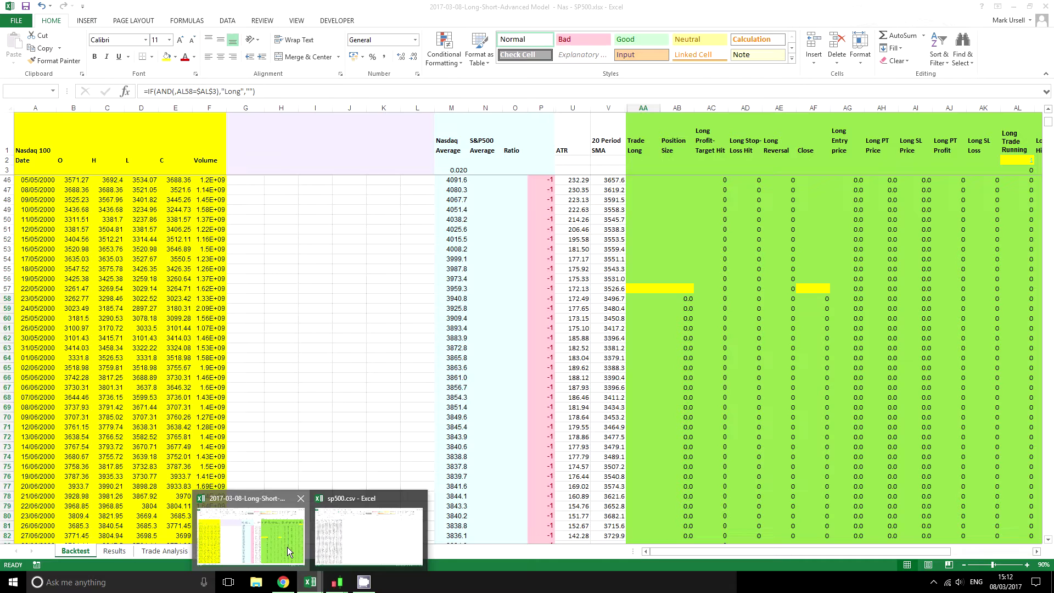
left_click(287, 546)
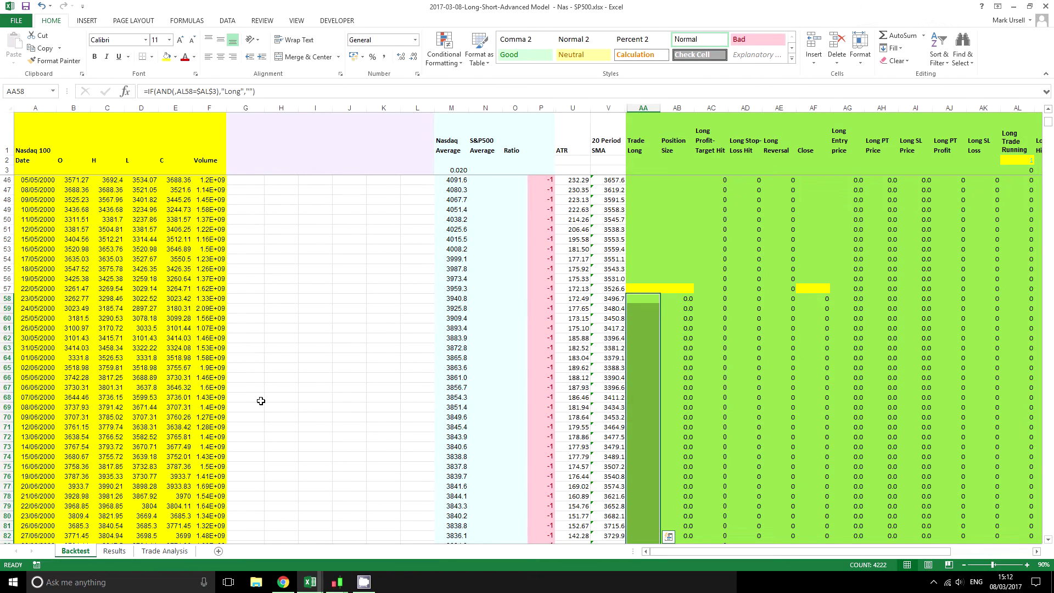
scroll(263, 402, "up", 7)
scroll(260, 401, "up", 3)
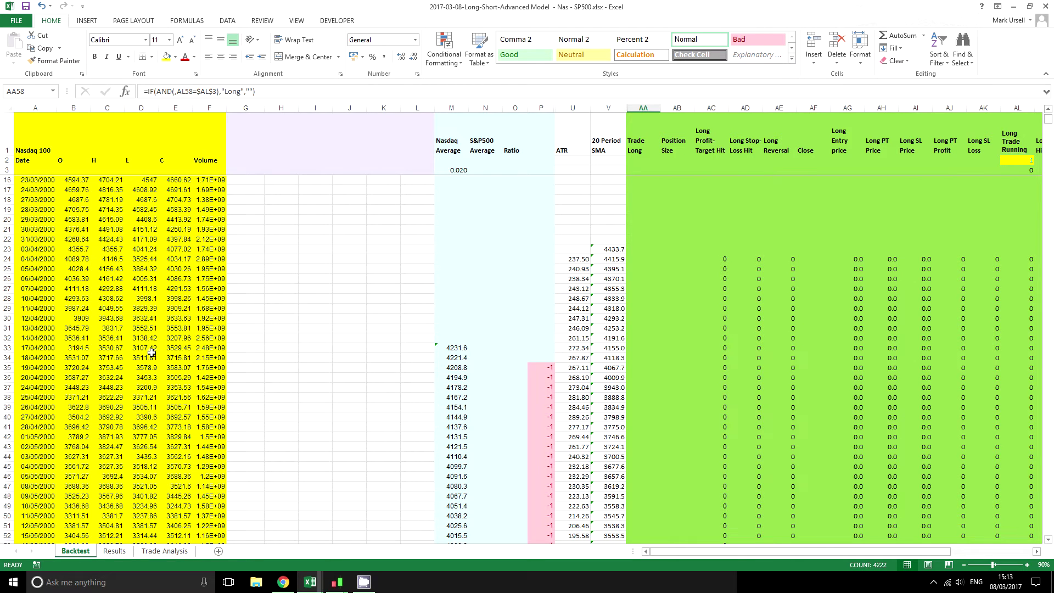
Switch to the sp500.csv workbook and copy the selected S&P500 data in columns A to F, from row 2 down.
left_click(313, 582)
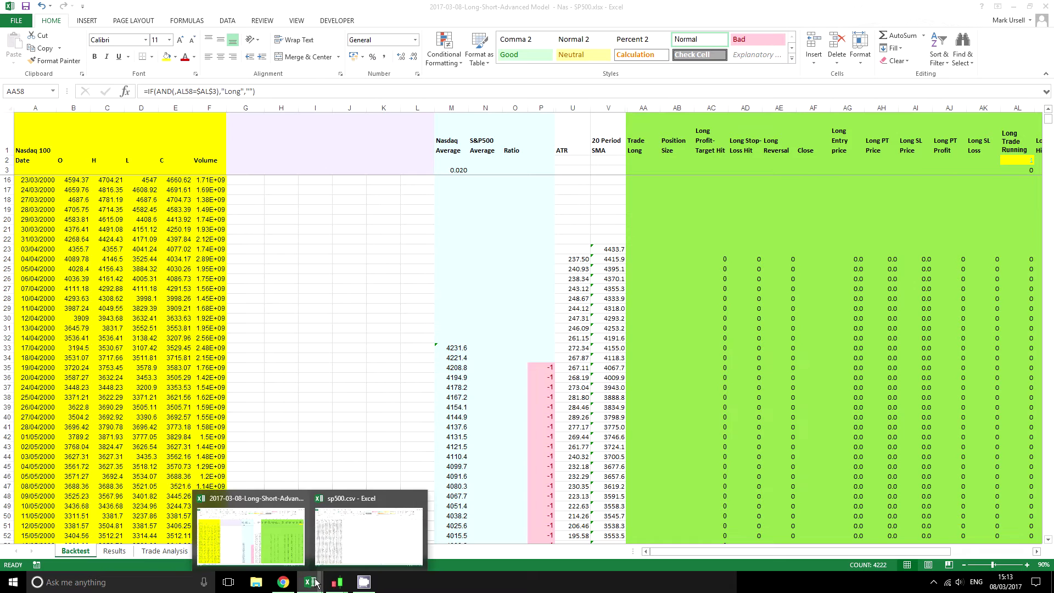
left_click(369, 531)
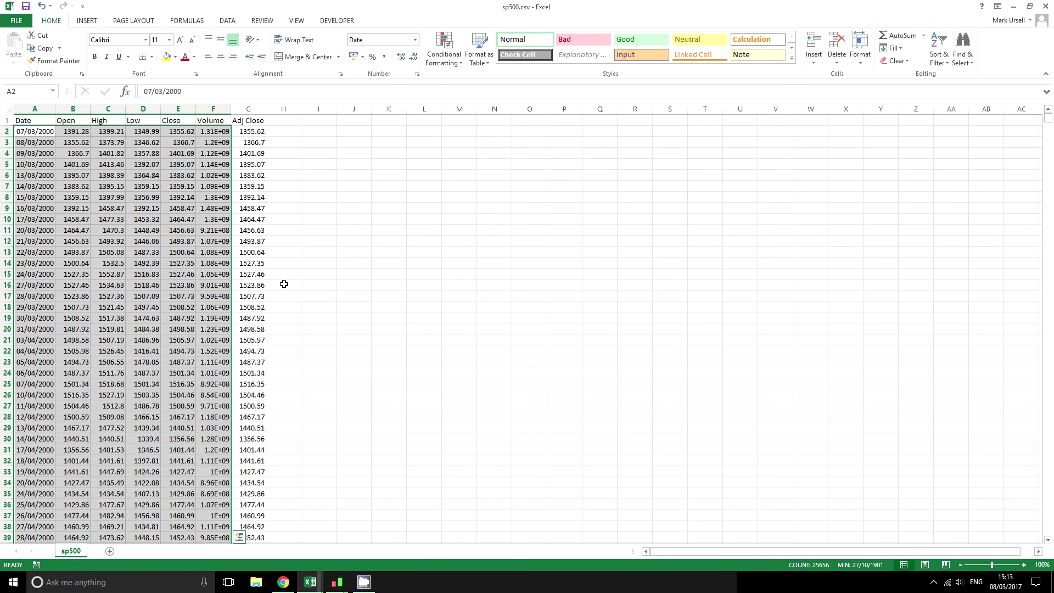
key("ctrl+c")
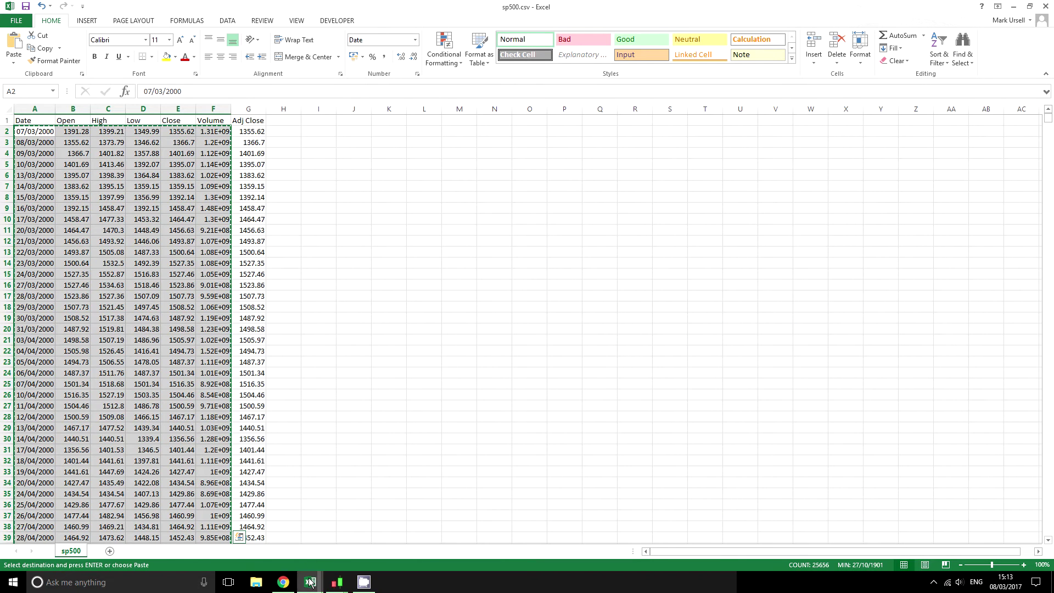
Paste the copied S&P500 data into the long-short model's Backtest sheet, starting at cell G4 beside the Nasdaq 100 data.
mouse_move(310, 582)
left_click(263, 537)
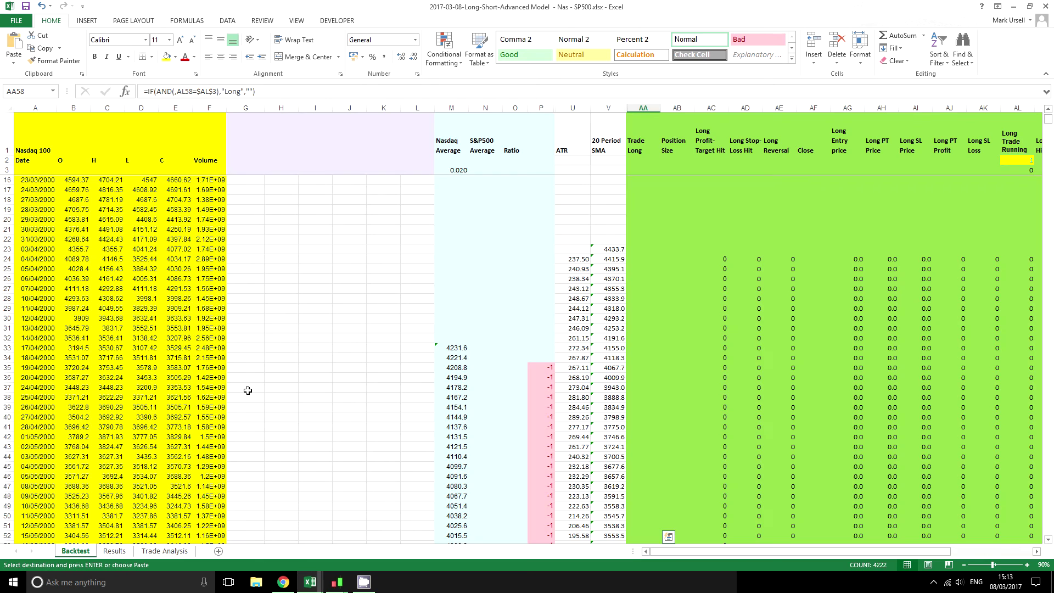
left_click(246, 181)
scroll(277, 291, "up", 4)
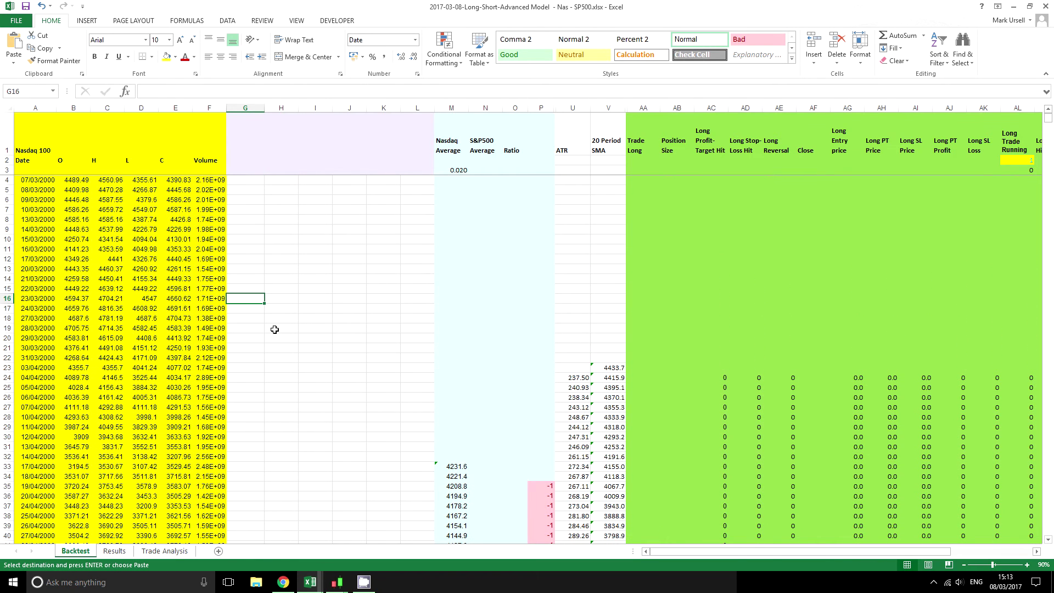
left_click(238, 185)
key("Return")
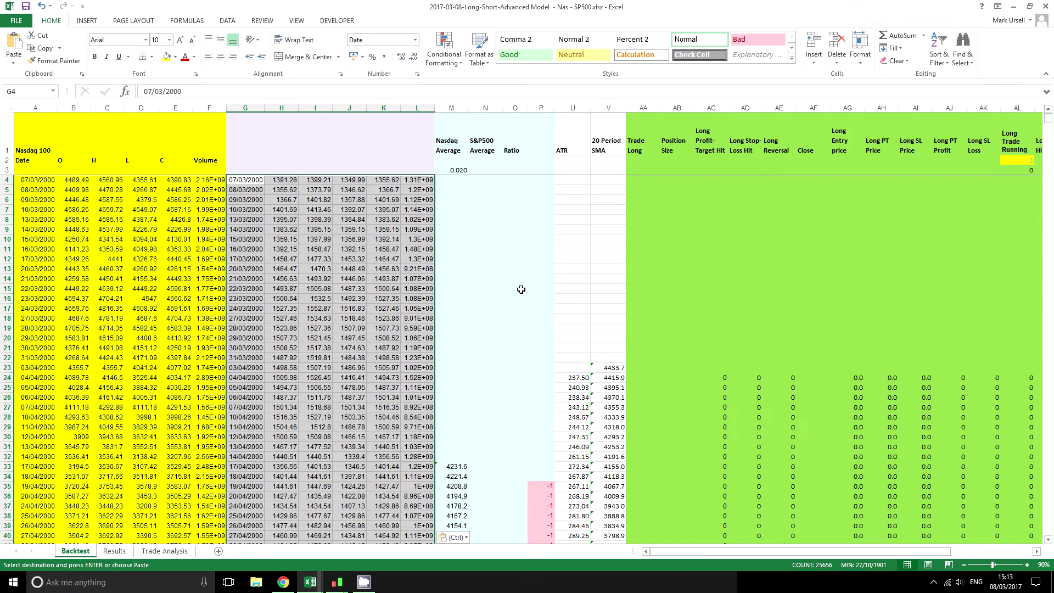
Enter =AVERAGE(K4:K33) in cell N33 to start the S&P500 Average column with a 30-period average of the closes.
scroll(521, 289, "down", 2)
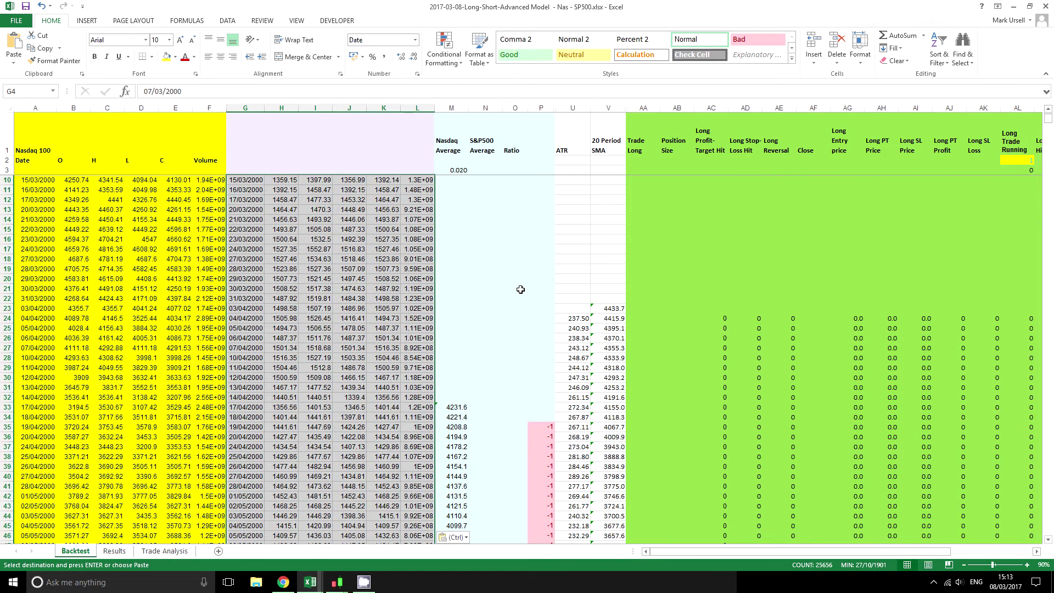
left_click(479, 406)
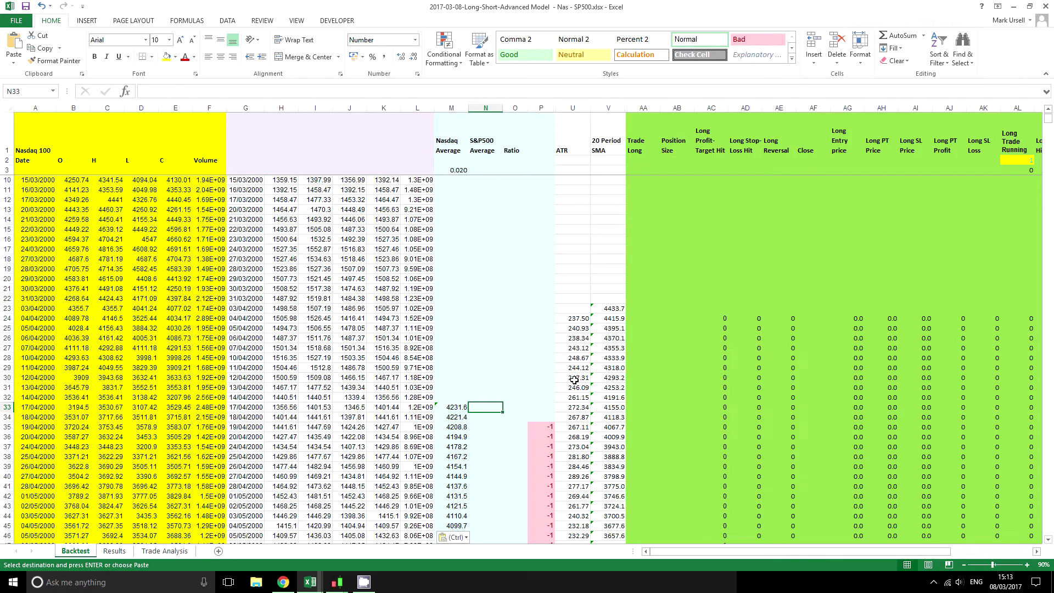
type("=average")
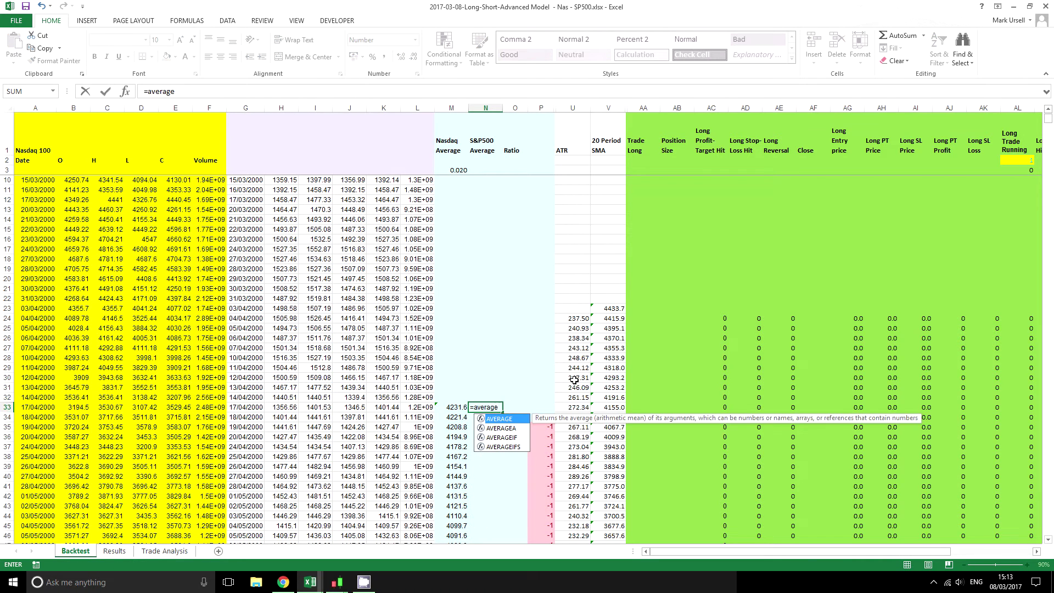
type("(")
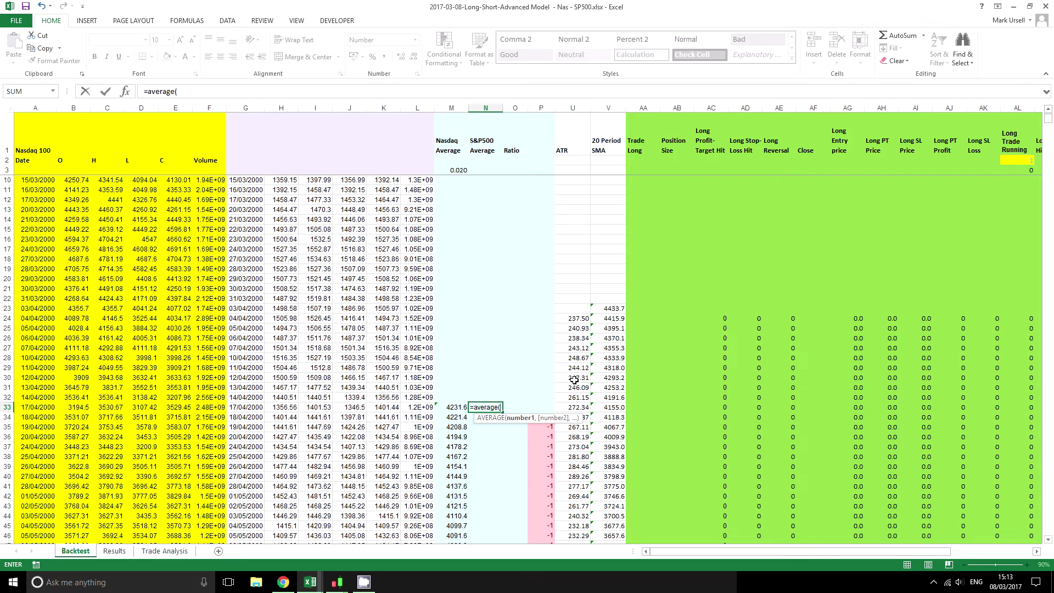
left_click_drag(390, 407, 384, 184)
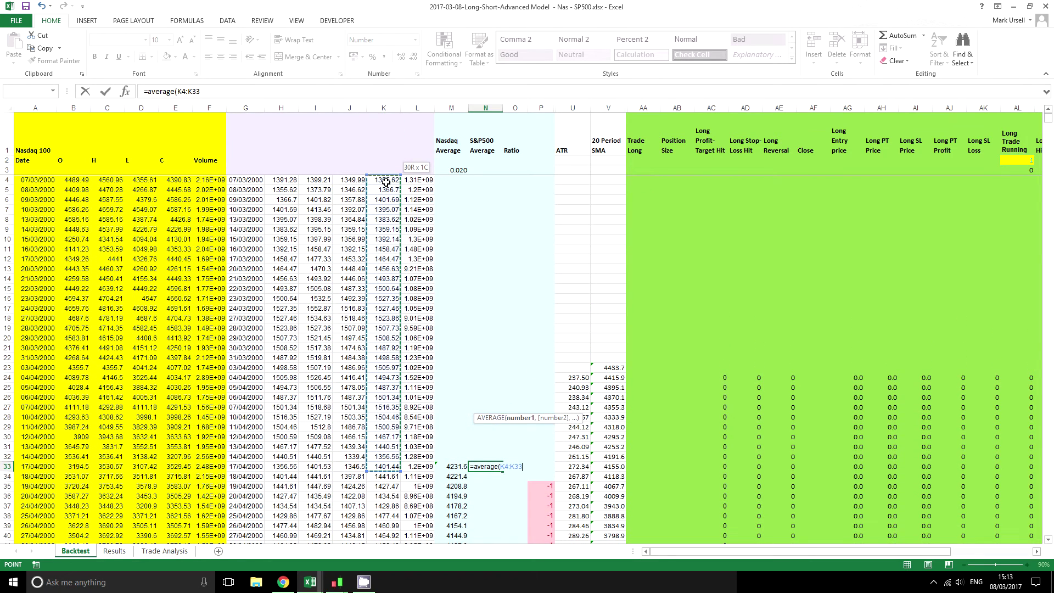
left_click(214, 92)
type(")")
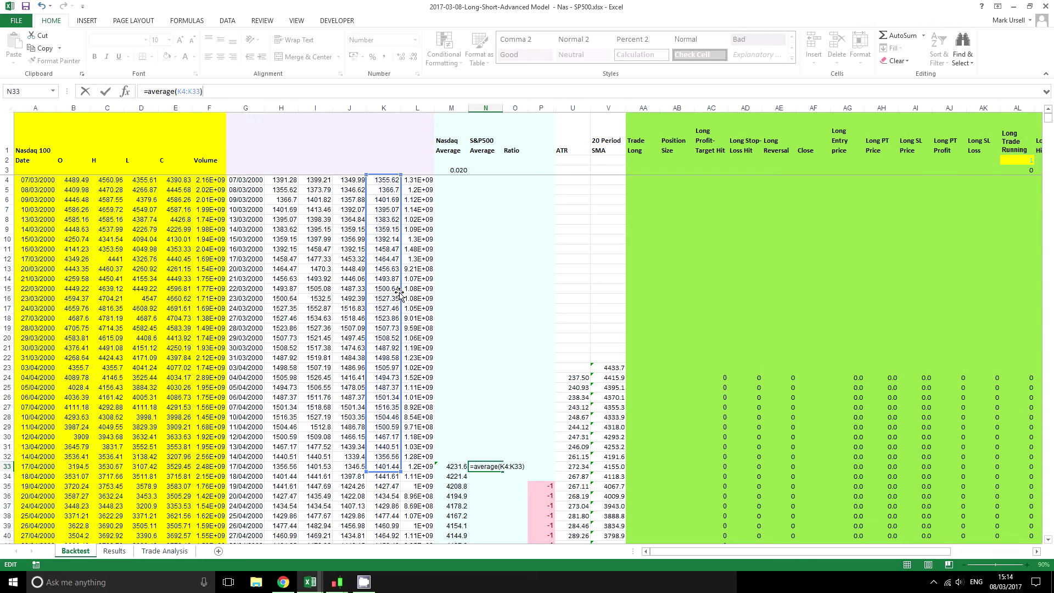
key("Return")
Build the S&P500 exponential average formula in N34 from the close K34, the previous average N33 and the fixed factor $M$3.
scroll(489, 387, "down", 1)
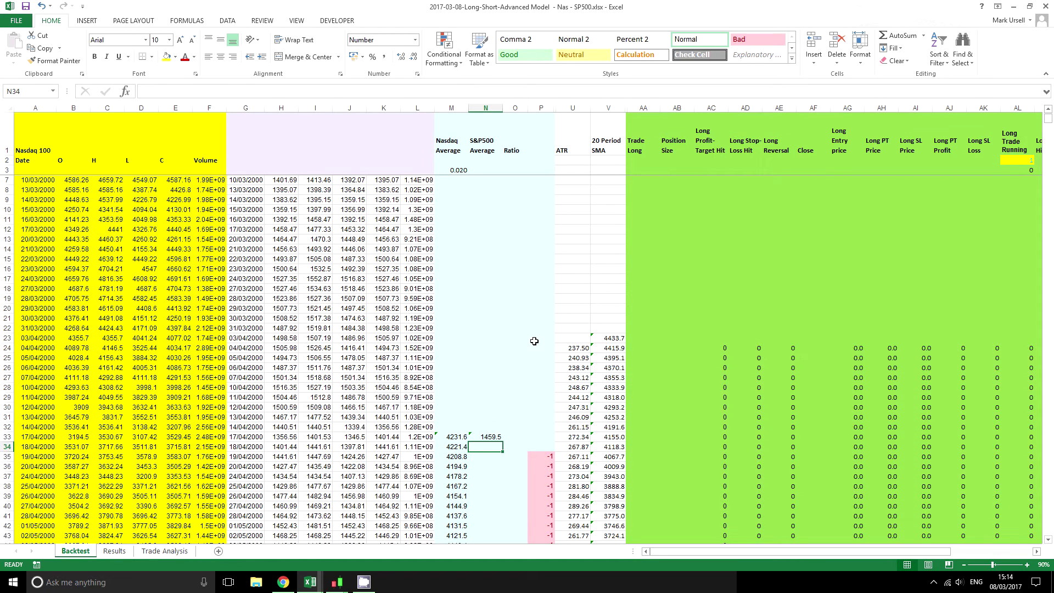
type("=")
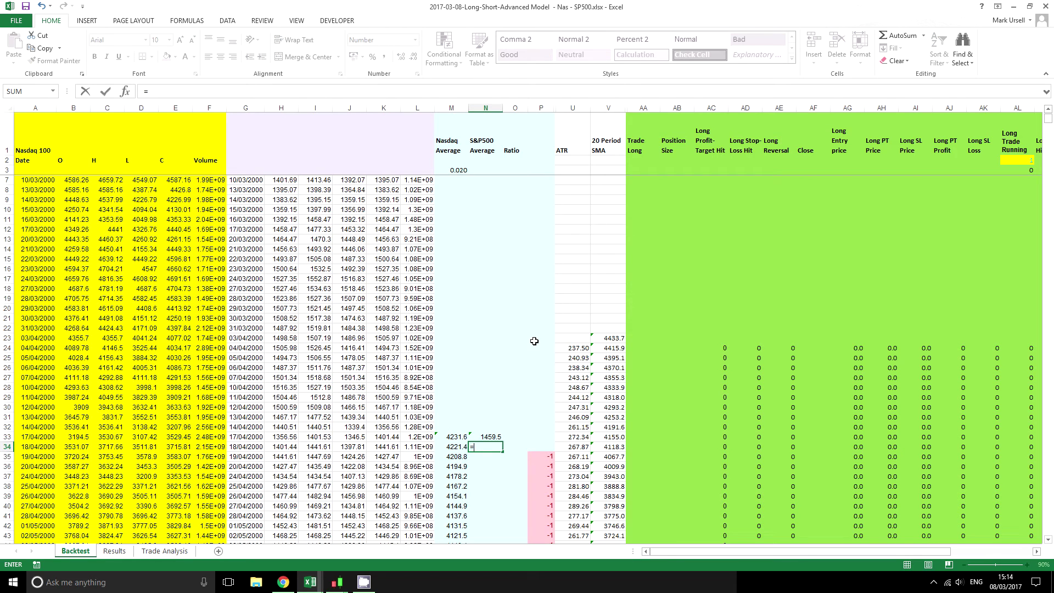
left_click(391, 447)
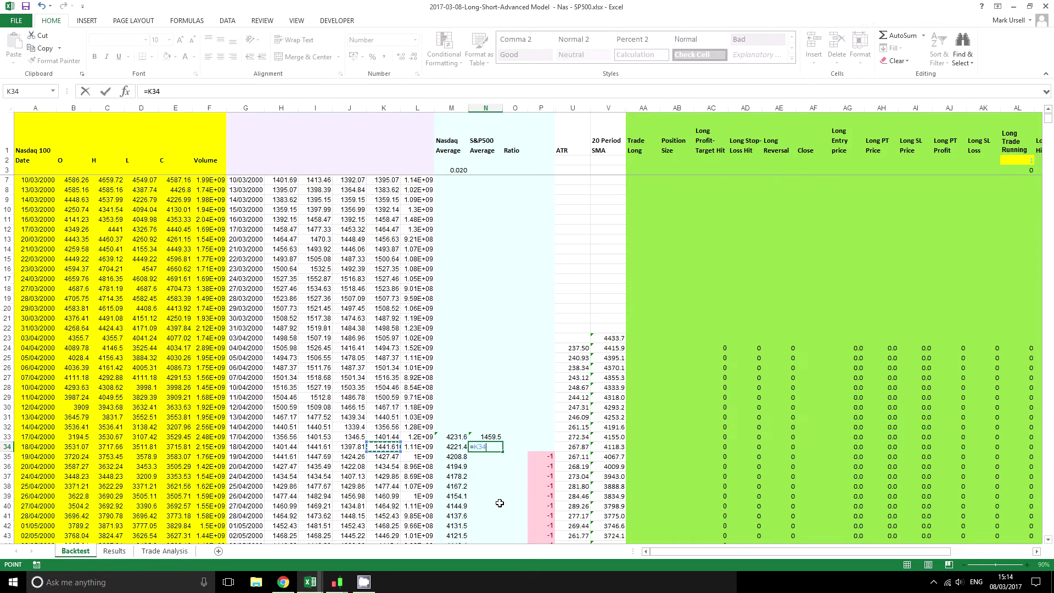
left_click(145, 91)
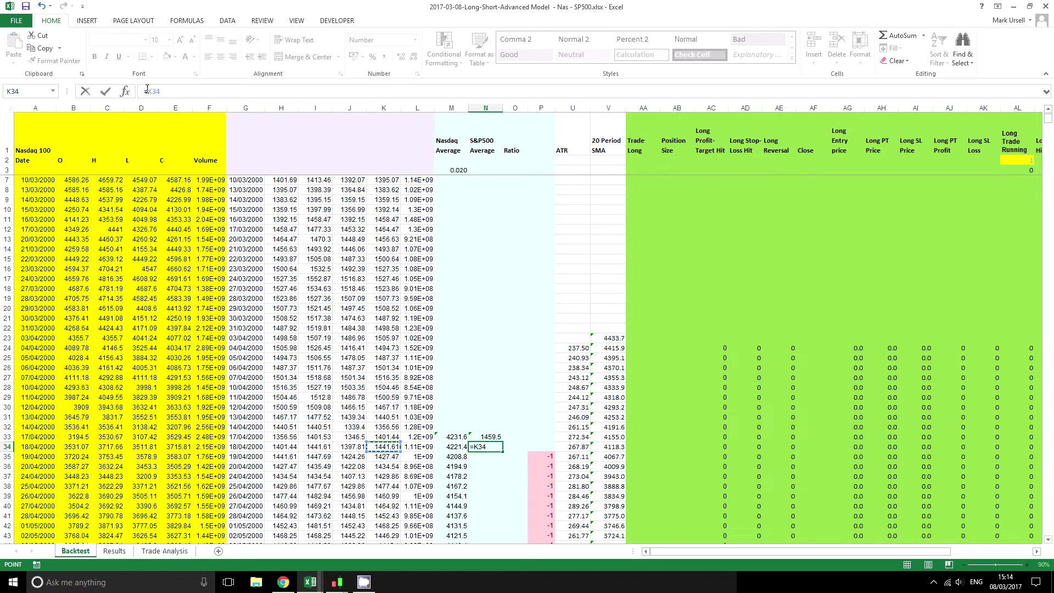
type("((")
left_click(209, 89)
type("-")
left_click(490, 437)
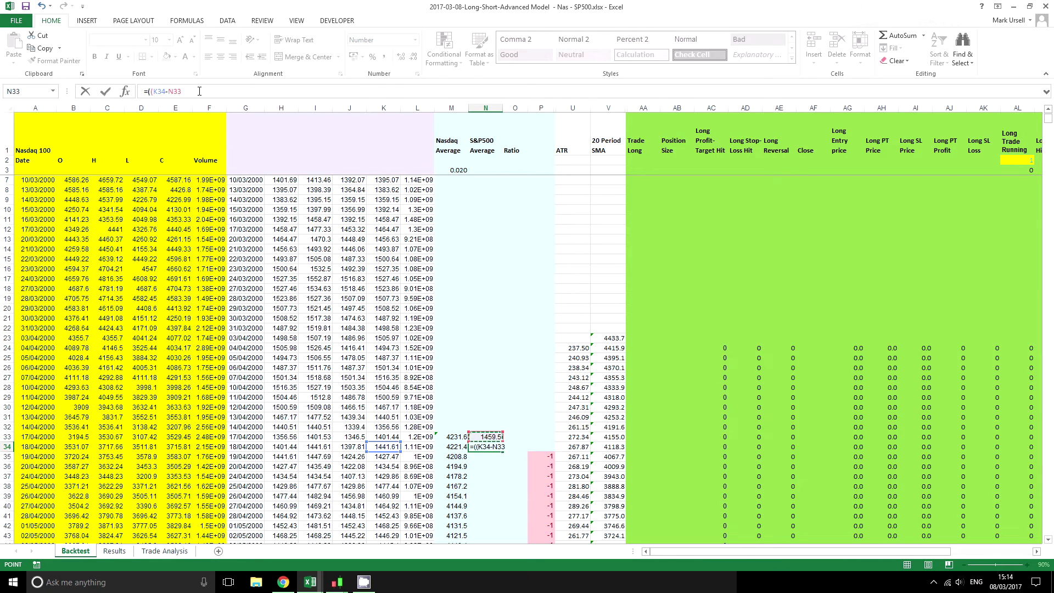
left_click(199, 91)
type(")*")
left_click(452, 170)
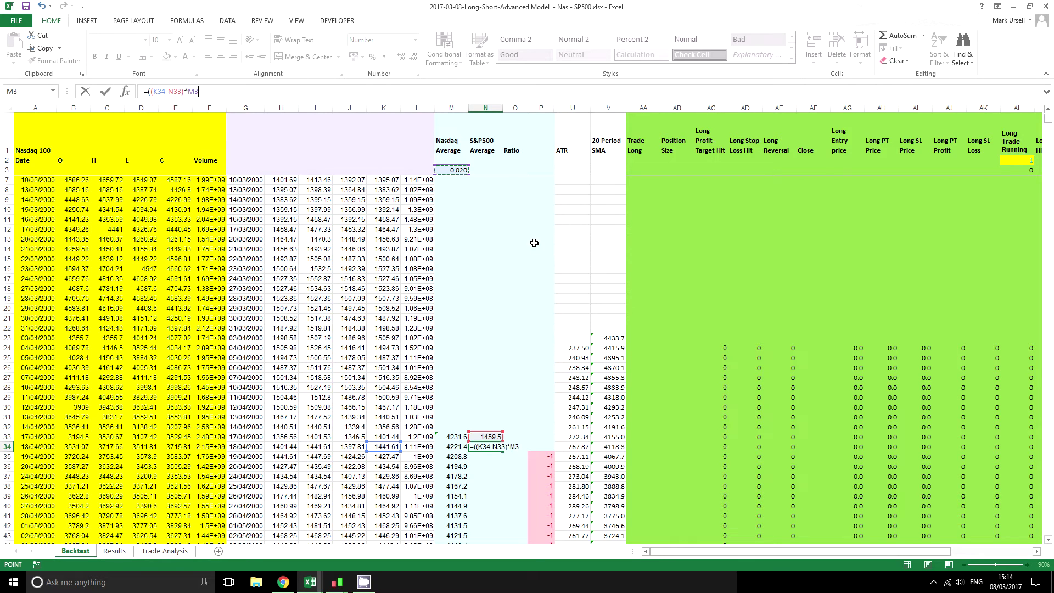
key("F4")
type(")+")
left_click(491, 437)
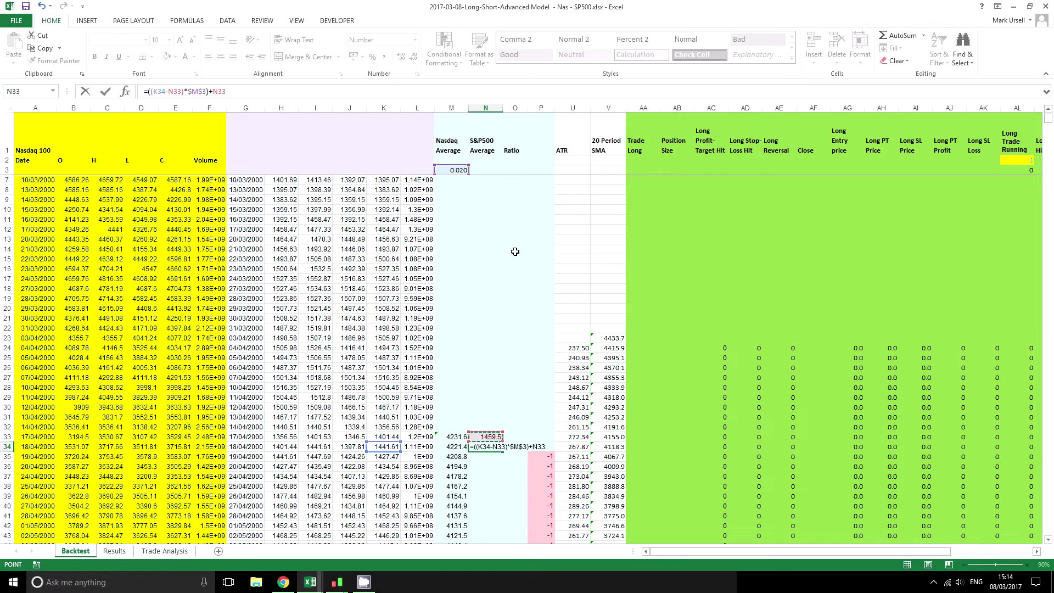
type(")")
key("Return")
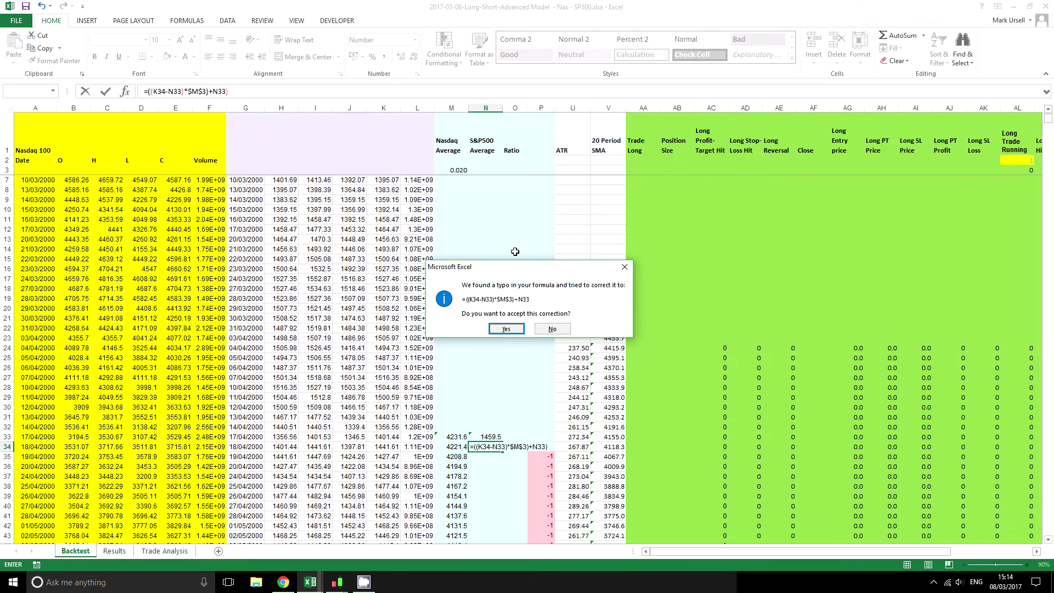
Remove the extra closing bracket from the N34 formula so that it reads =((K34-N33)*$M$3)+N33, and commit it.
left_click(507, 329)
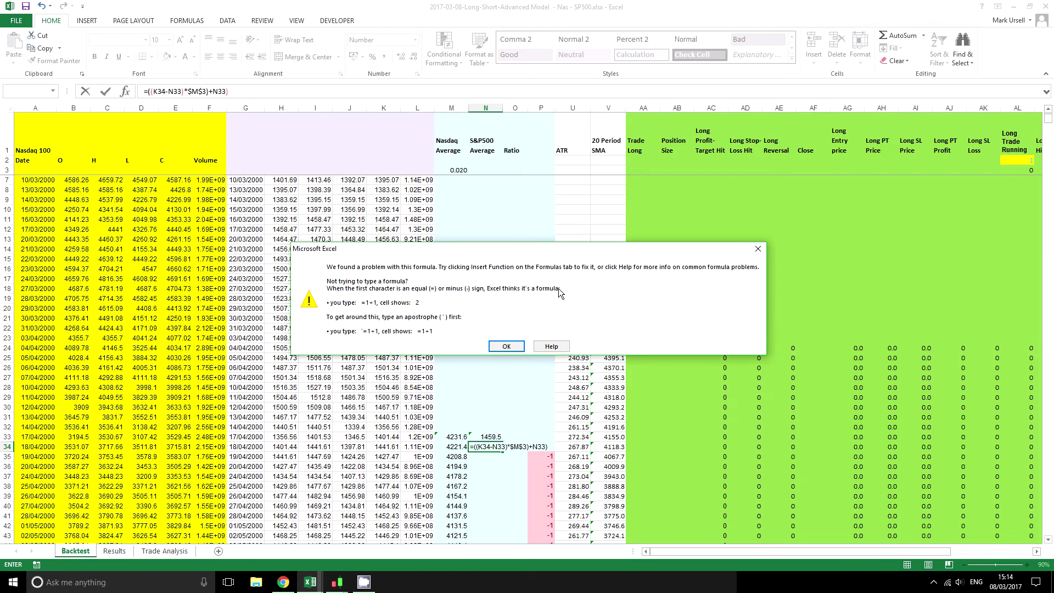
left_click(506, 347)
left_click(243, 91)
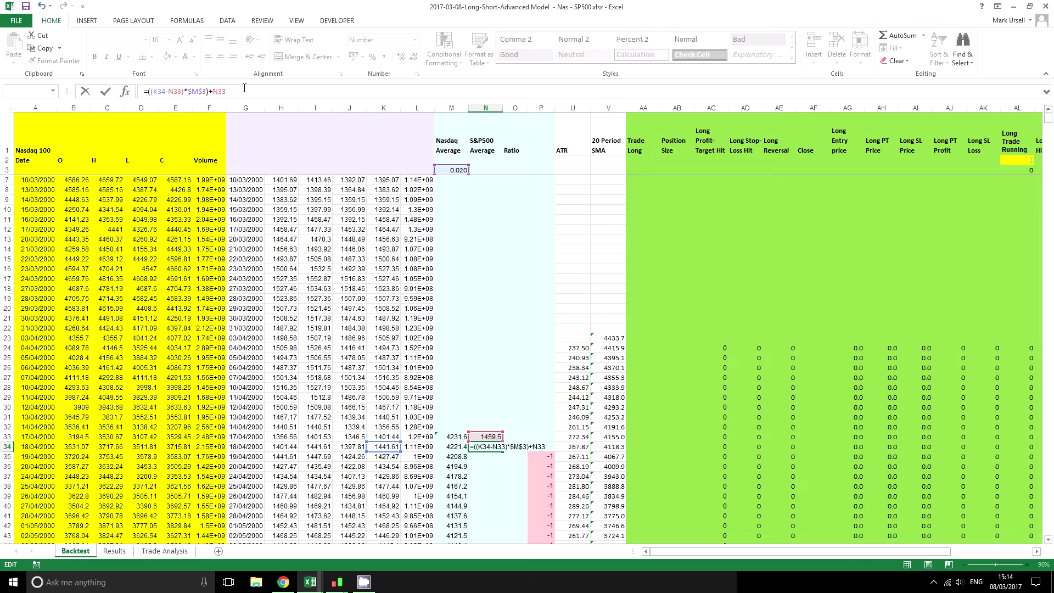
key("Return")
Fill the N34 formula down the S&P500 Average column and check the filled rows.
left_click(485, 448)
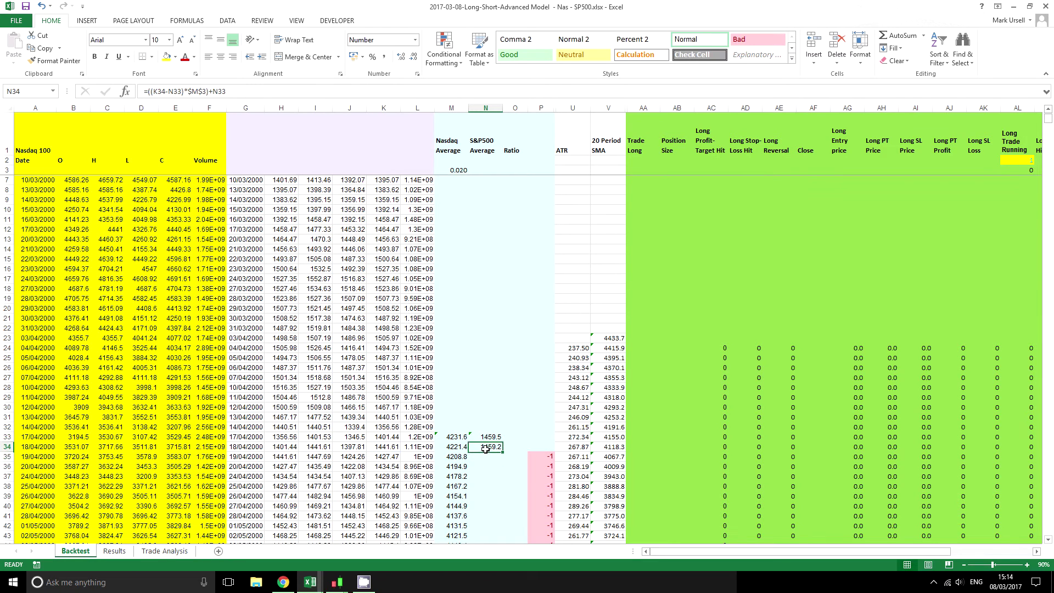
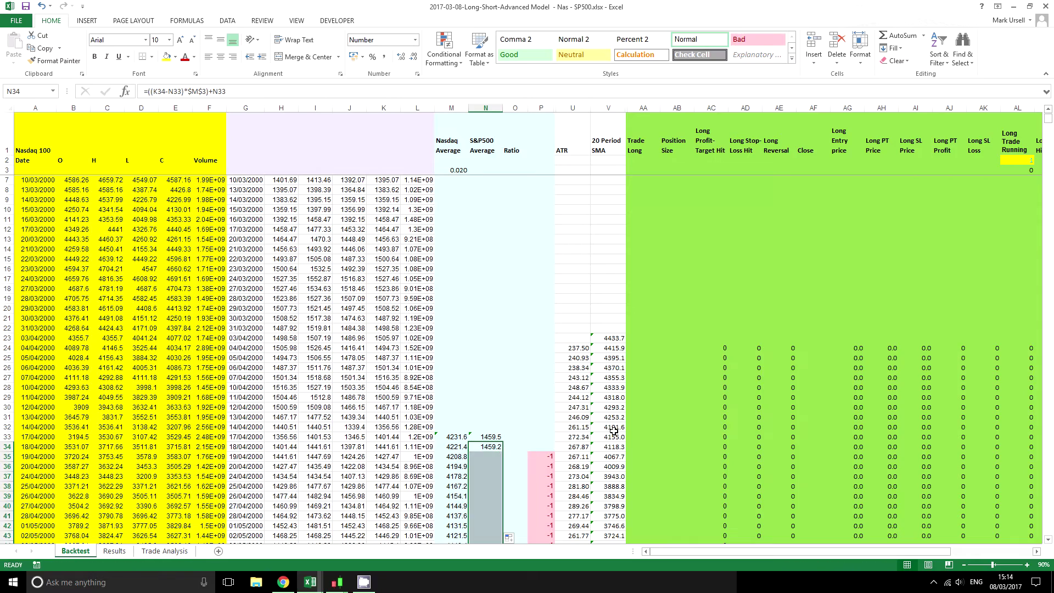
scroll(497, 473, "down", 10)
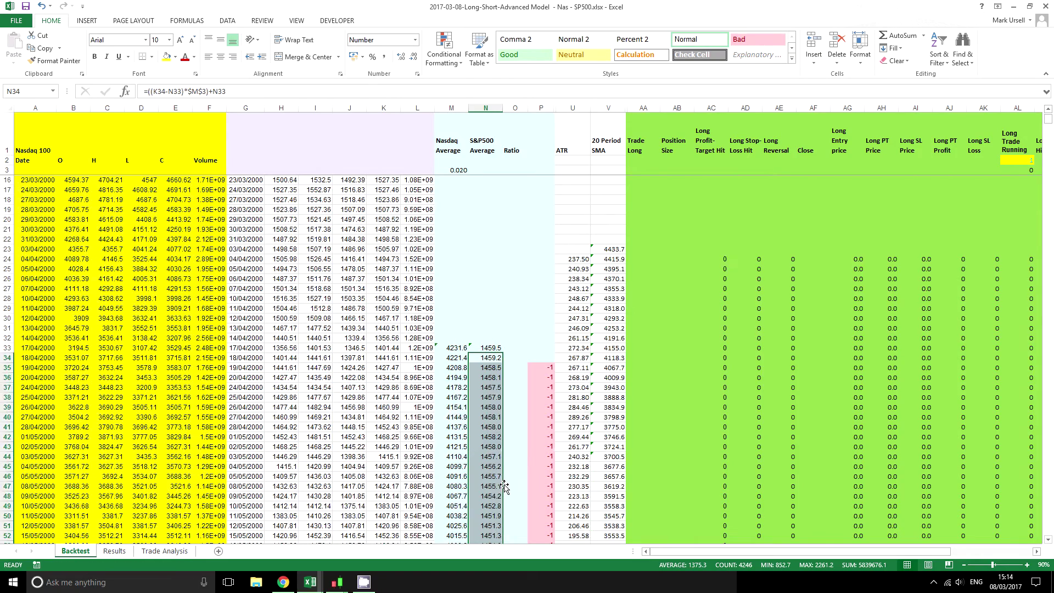
scroll(504, 479, "up", 5)
scroll(505, 480, "up", 1)
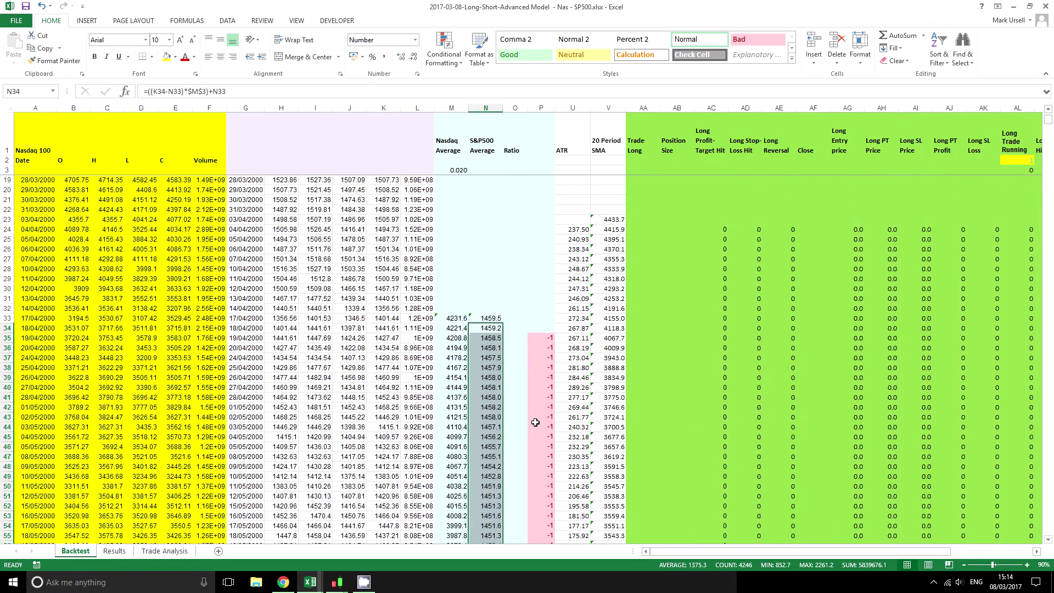
Enter =M34/N34 in cell O34 to calculate the ratio of the Nasdaq average to the S&P500 average.
left_click(513, 328)
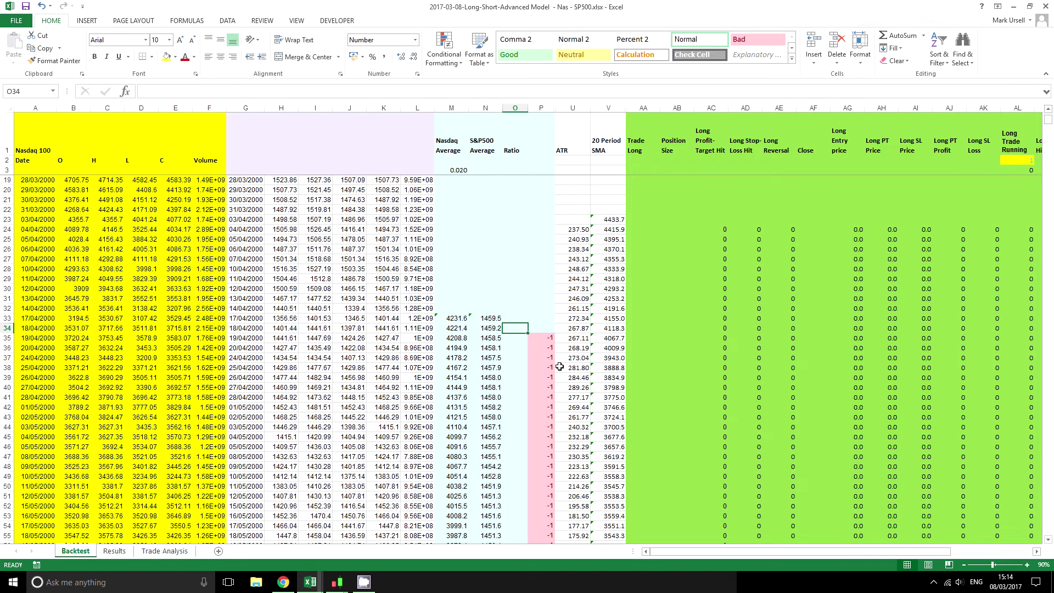
type("=")
left_click(460, 329)
type("/")
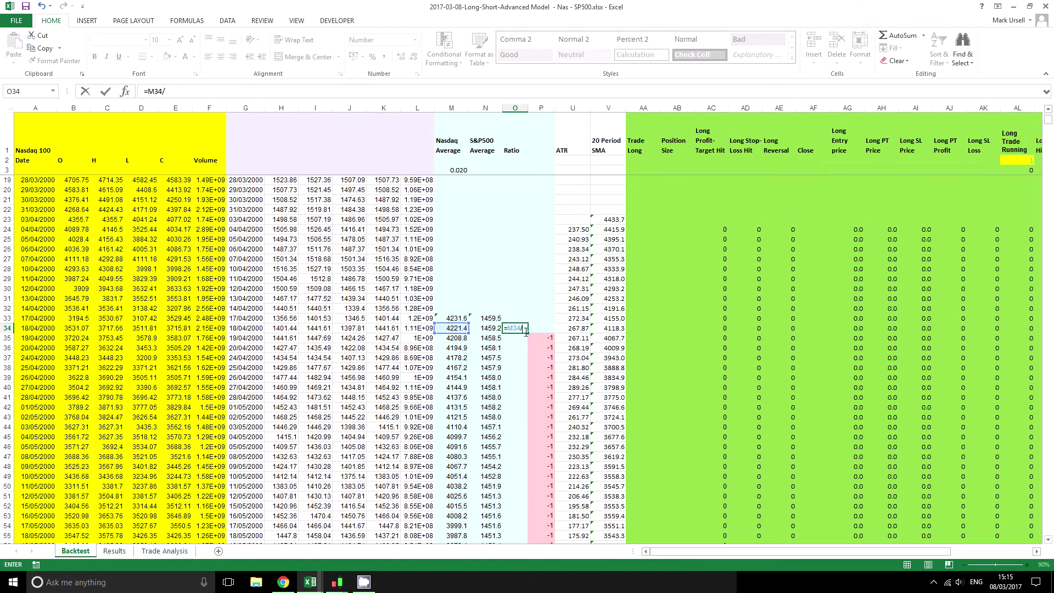
left_click(492, 327)
key("Return")
left_click(519, 327)
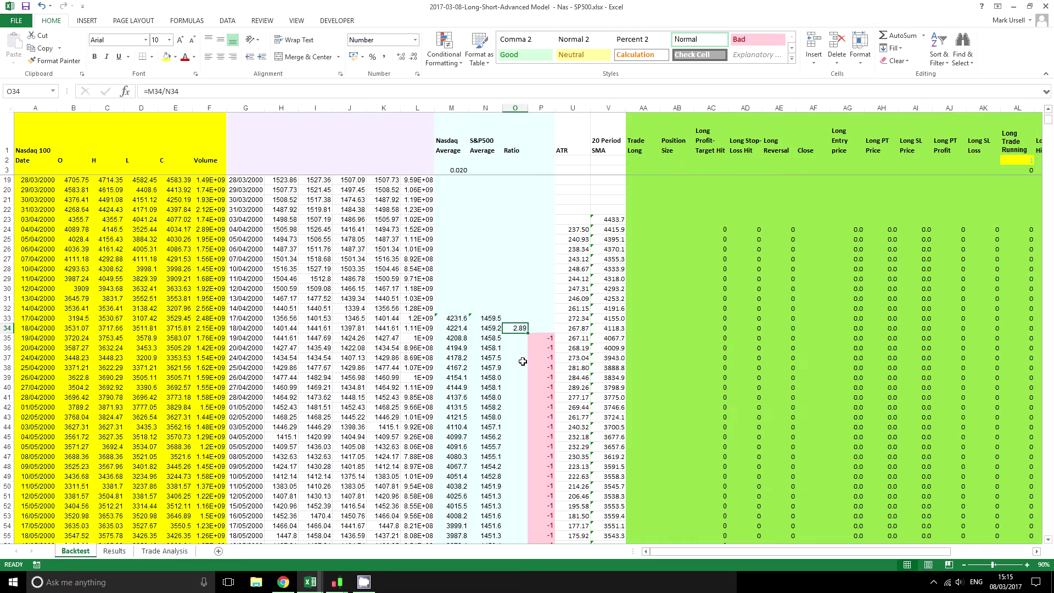
Fill the O34 ratio formula down the Ratio column and check the filled rows.
double_click(527, 333)
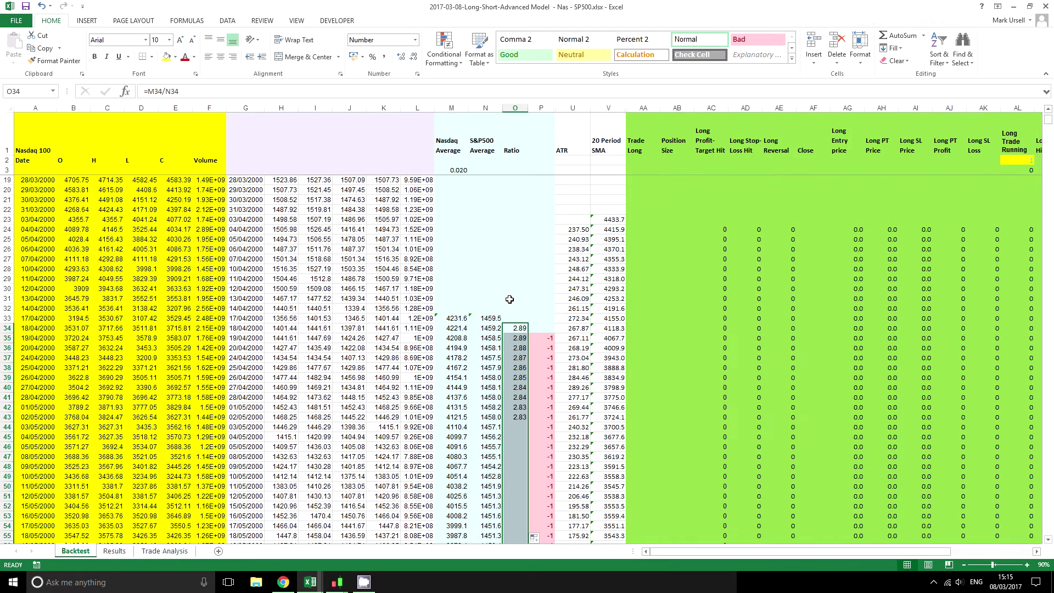
scroll(491, 395, "down", 3)
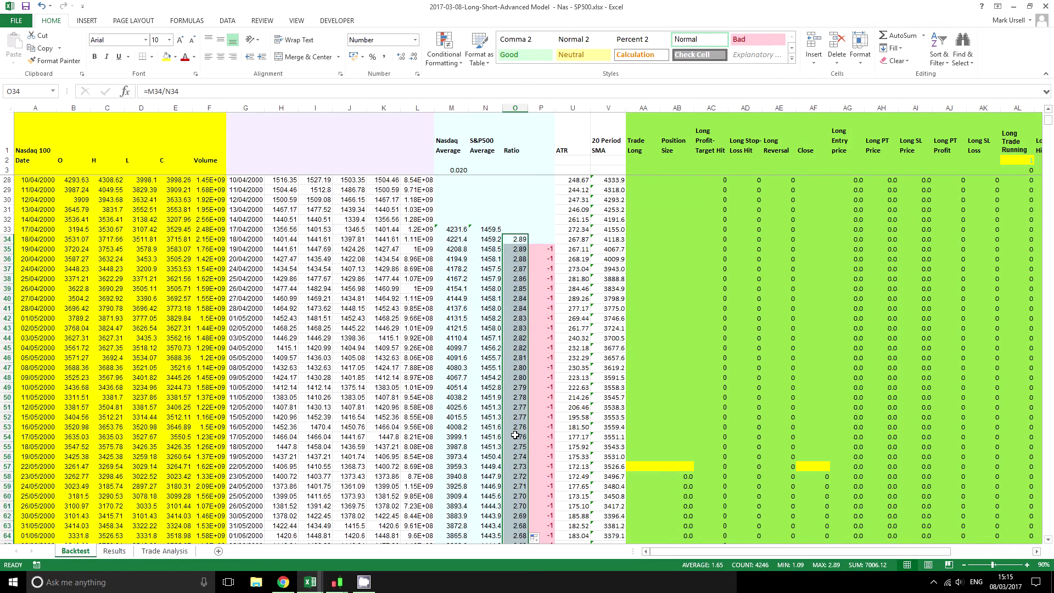
left_click(515, 436)
scroll(605, 426, "up", 1)
scroll(606, 425, "up", 2)
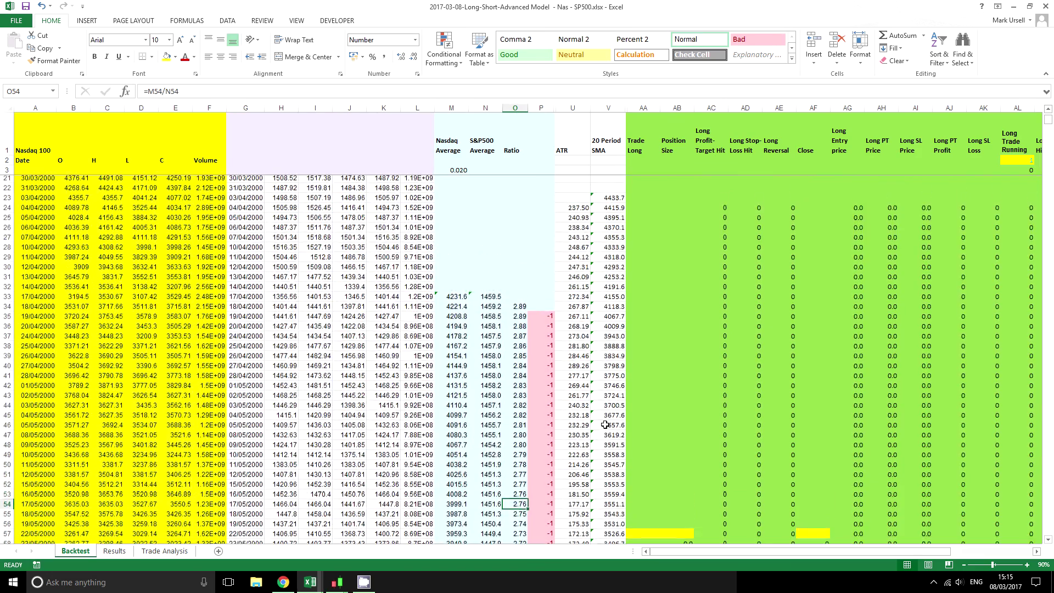
scroll(603, 425, "down", 1)
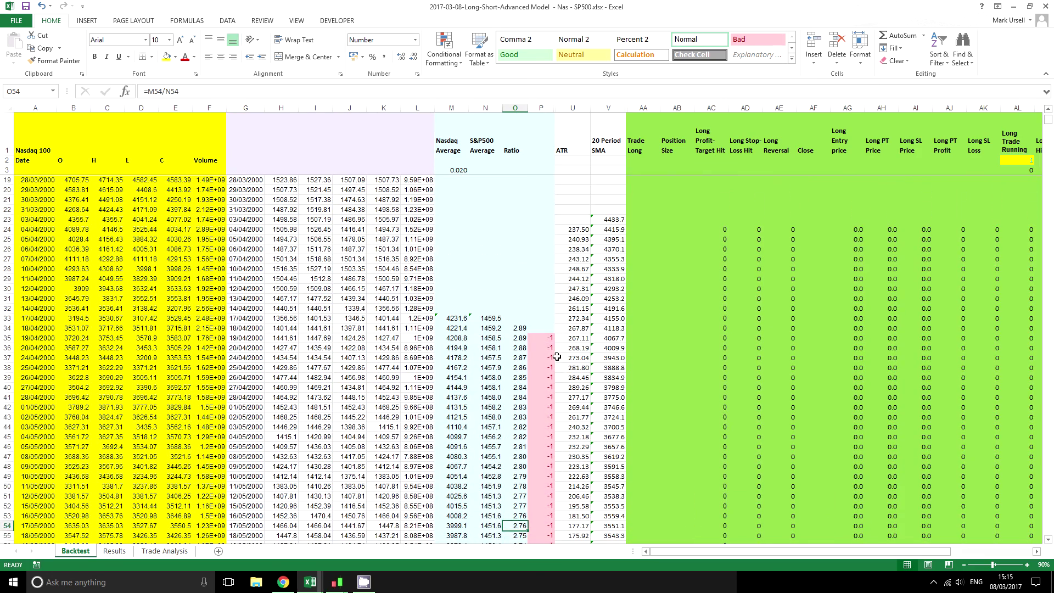
Examine the column P signal formula and its runs of 1 and -1 against the movement of the ratio.
left_click(543, 336)
scroll(578, 417, "down", 1)
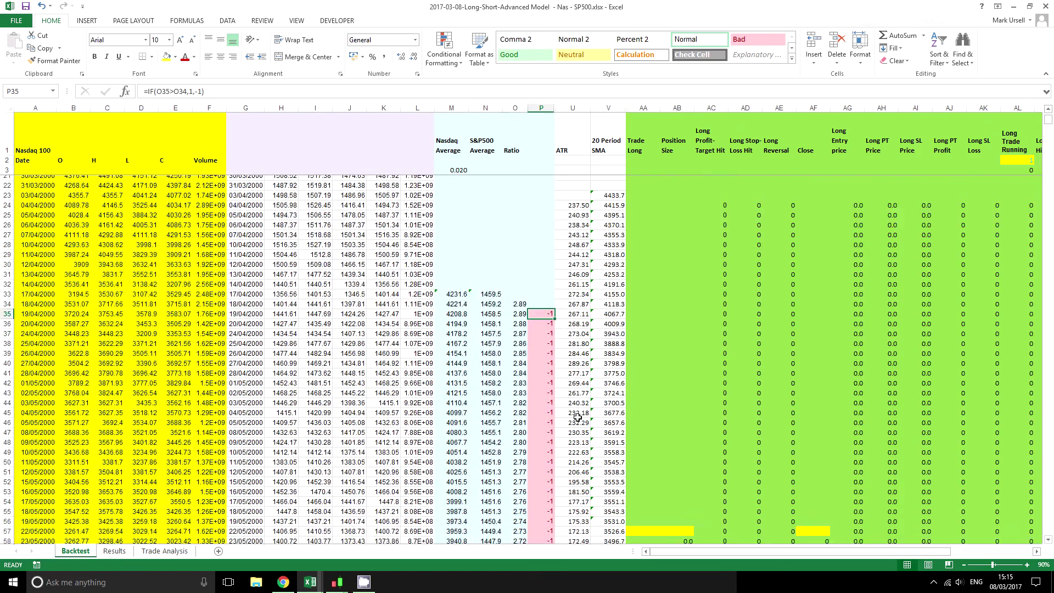
scroll(578, 417, "down", 4)
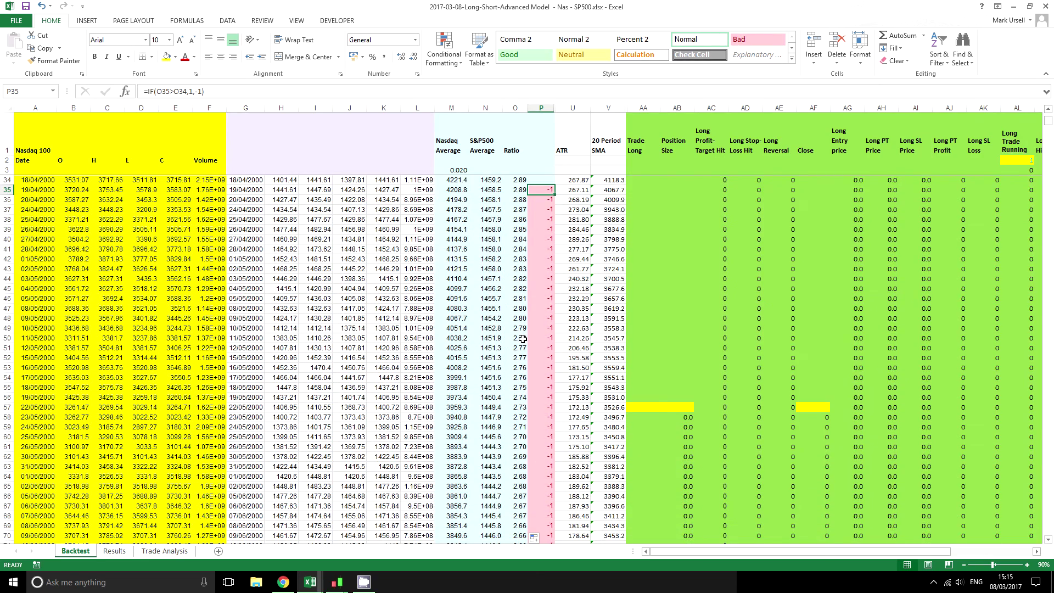
scroll(566, 393, "down", 3)
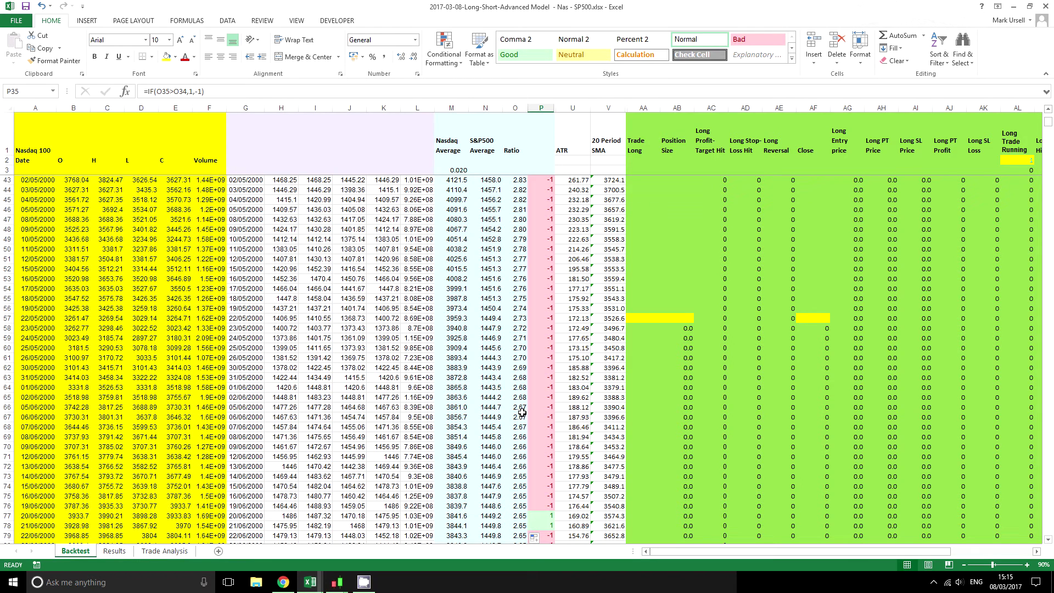
scroll(516, 414, "down", 1)
scroll(517, 415, "down", 3)
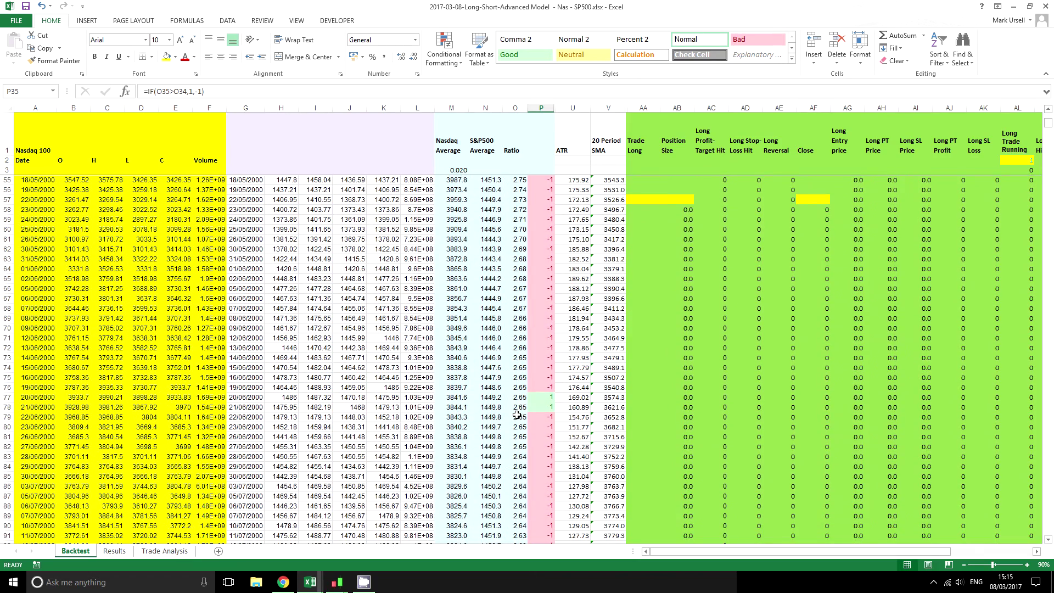
left_click_drag(539, 397, 540, 409)
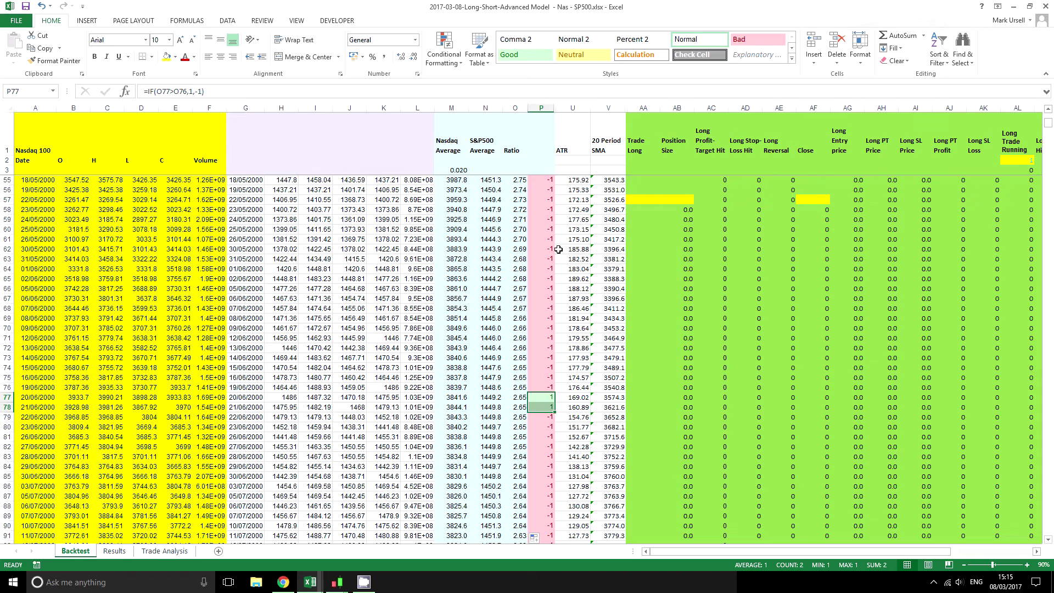
scroll(547, 329, "down", 7)
left_click_drag(548, 348, 548, 376)
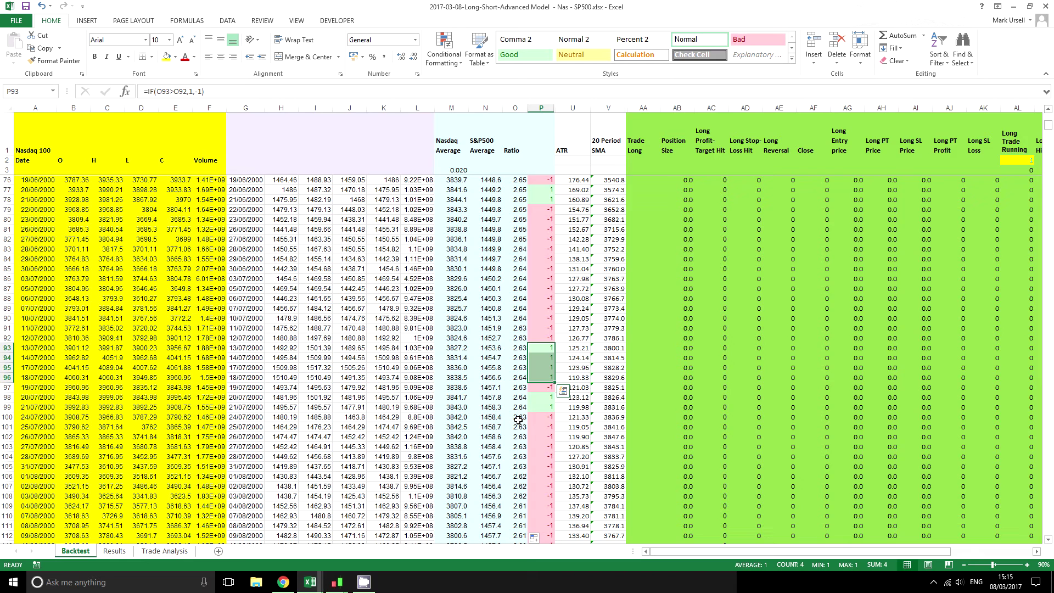
scroll(518, 420, "down", 3)
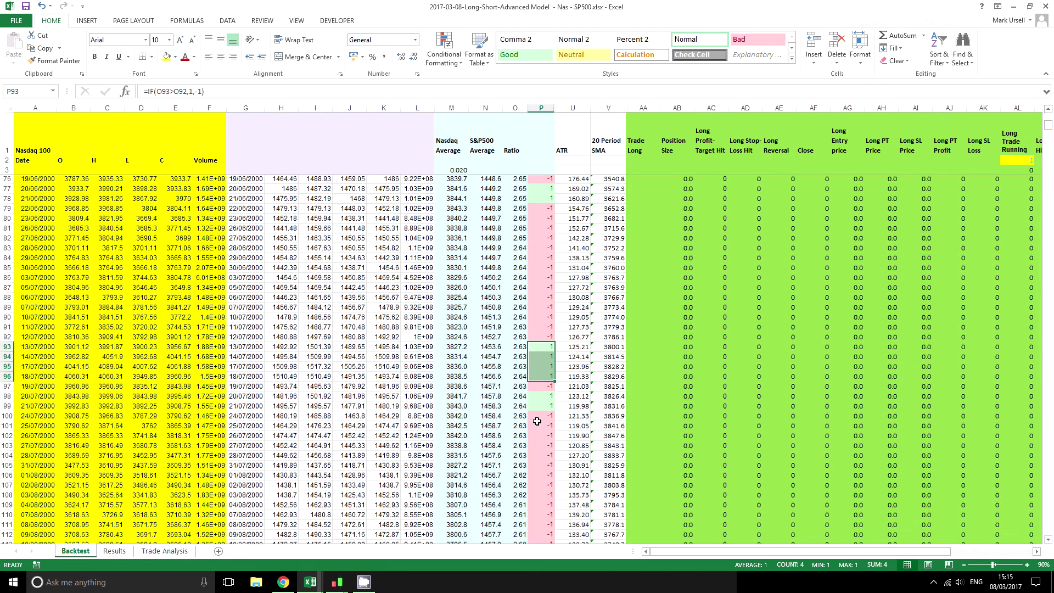
left_click_drag(547, 328, 545, 446)
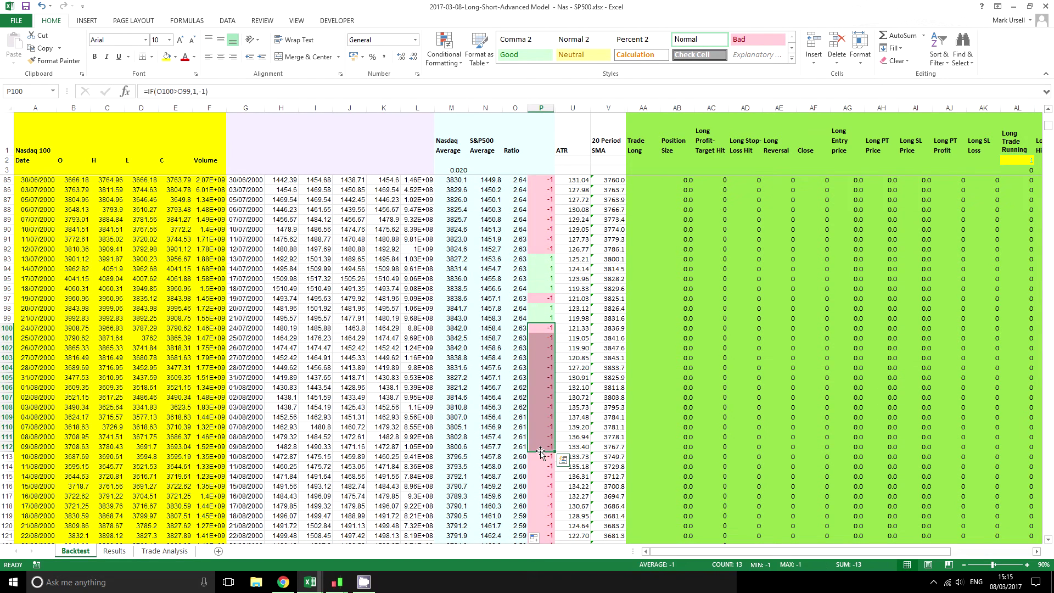
Complete the Trade Long formula in AA58 by adding the conditions P58=1 and P57=-1 to its AND test.
scroll(607, 469, "up", 16)
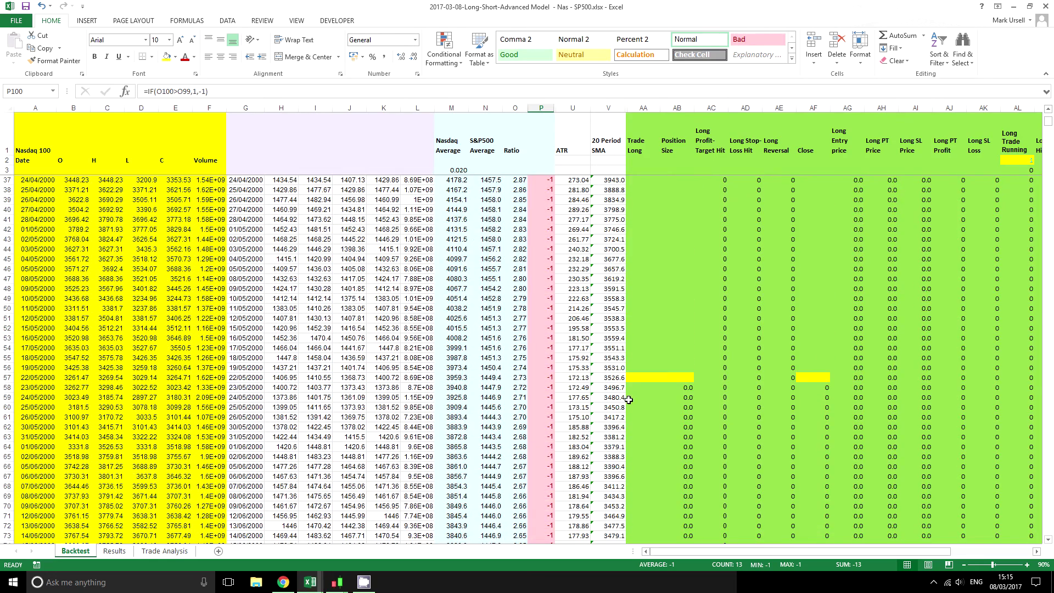
left_click(640, 387)
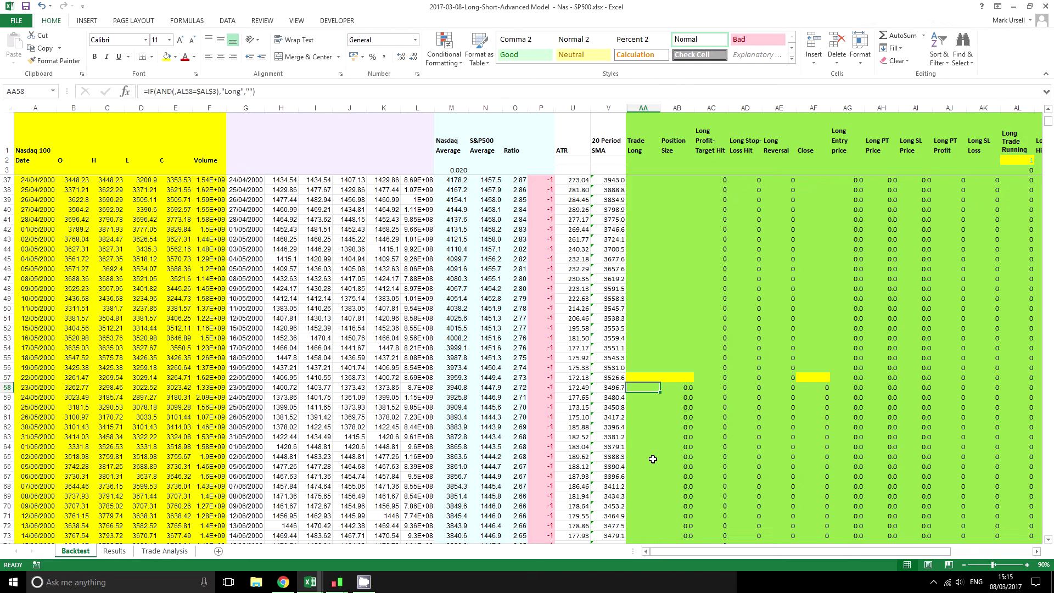
left_click(175, 92)
type(",")
left_click(539, 388)
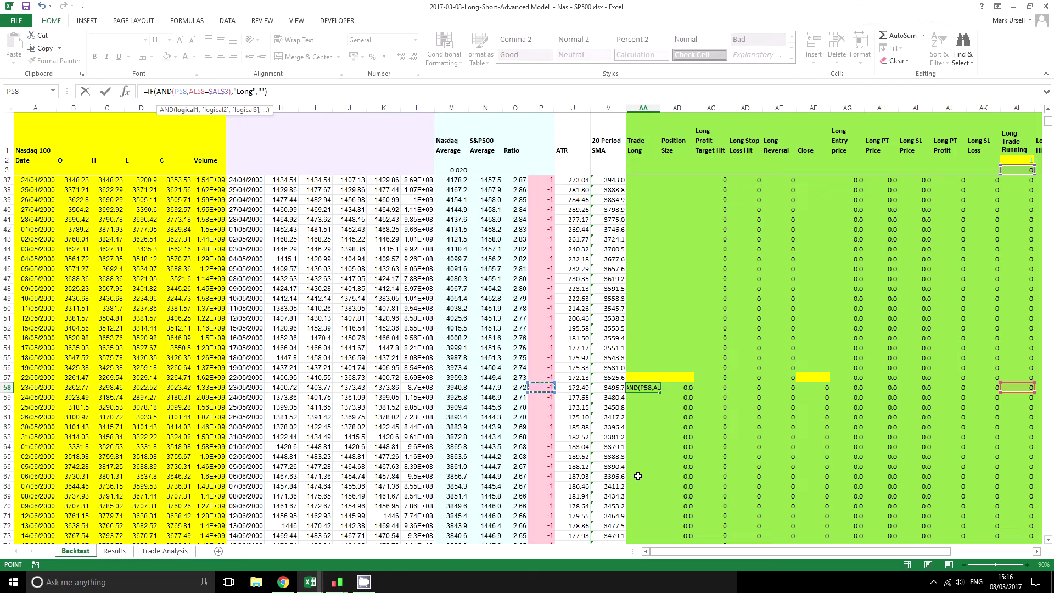
type("=1,")
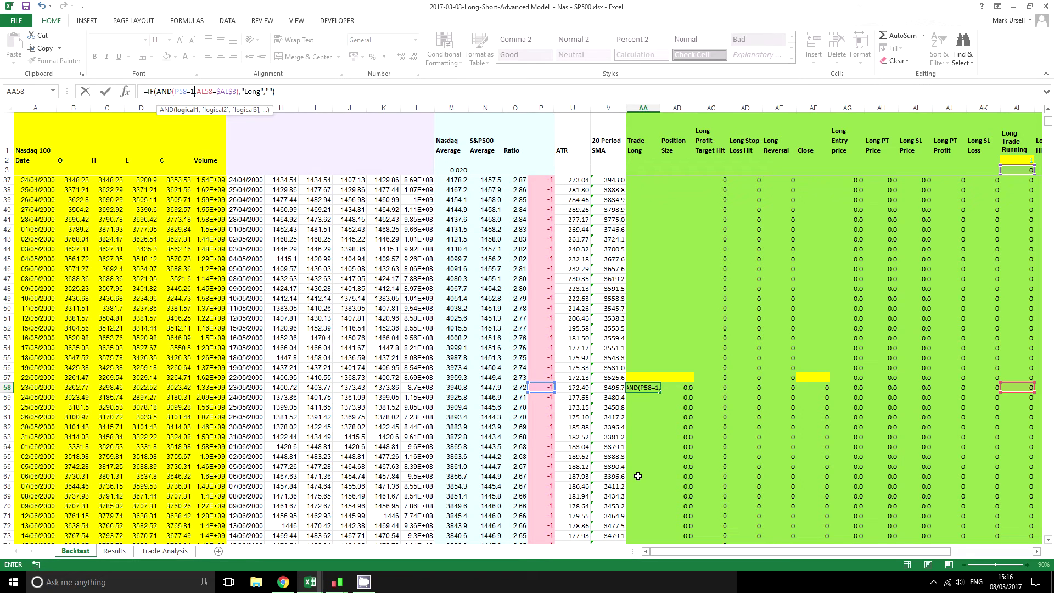
left_click(547, 379)
type("=-1")
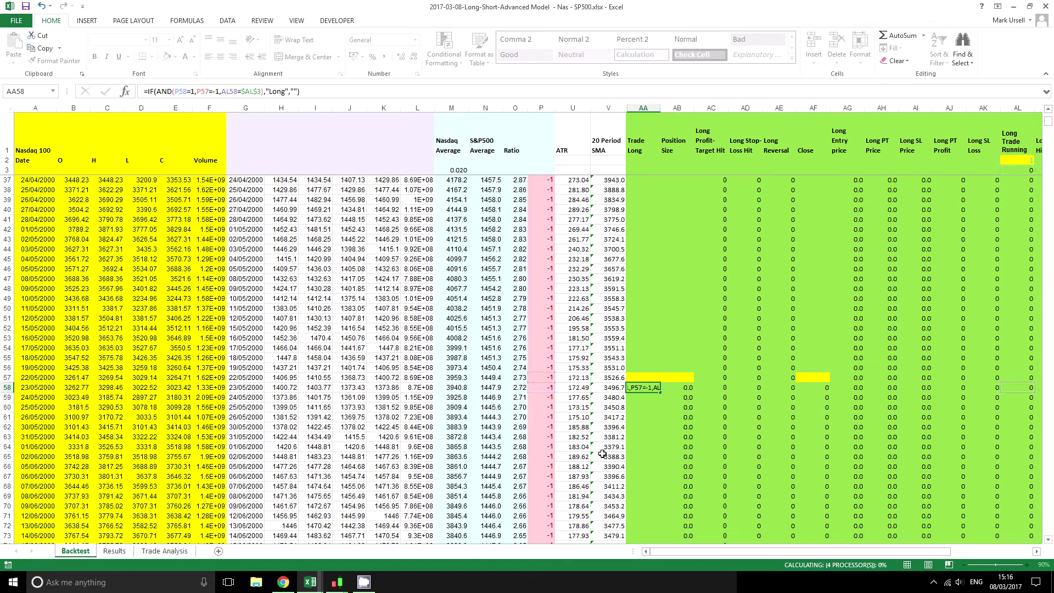
key("ctrl+Return")
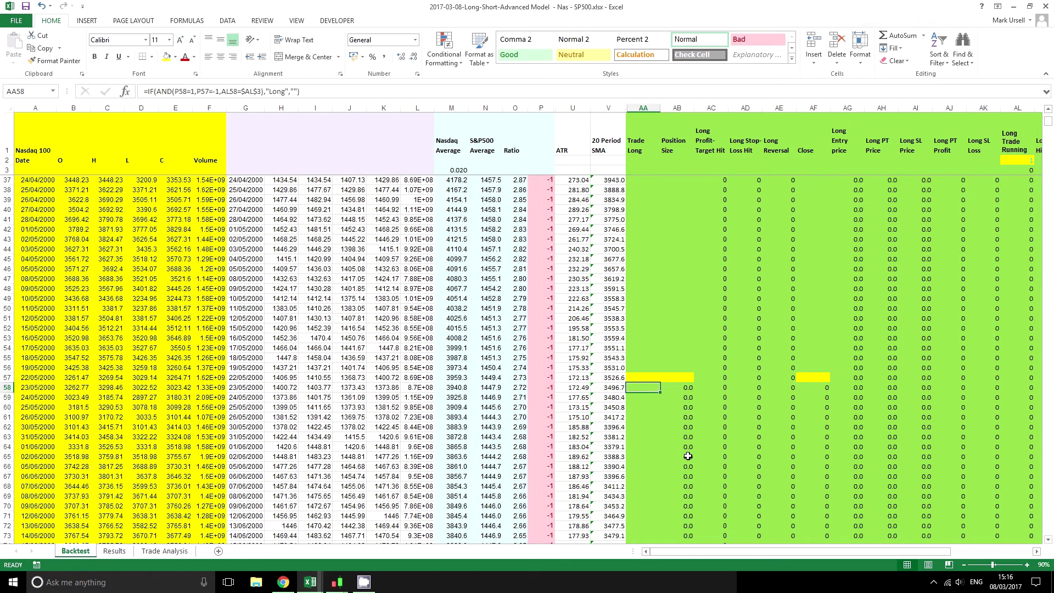
Fill the AA58 formula down the Trade Long column and compare the first trade's Close in row 79 with its column P signal.
double_click(660, 392)
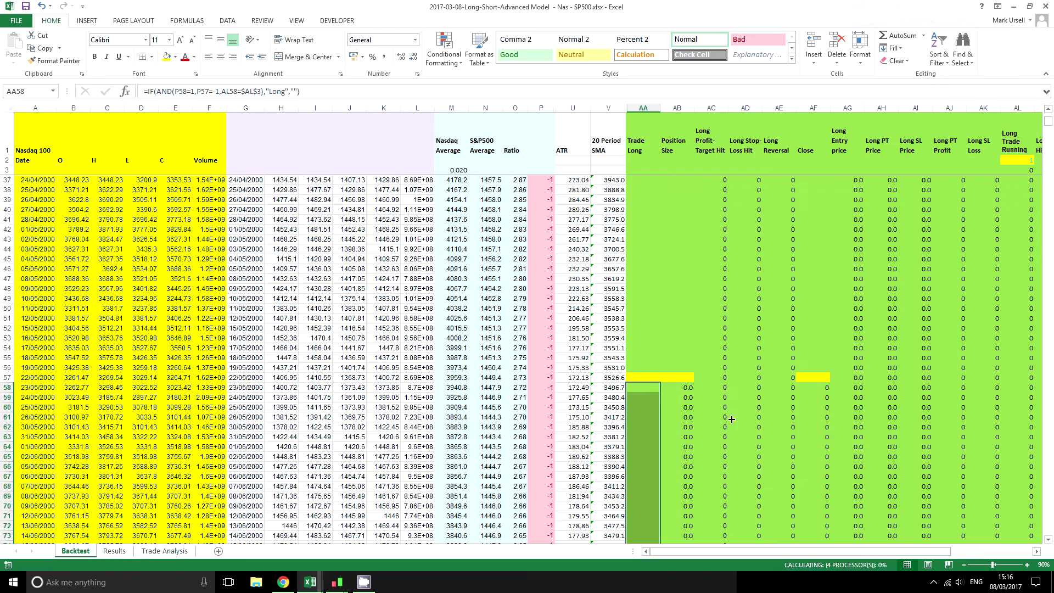
scroll(729, 417, "down", 3)
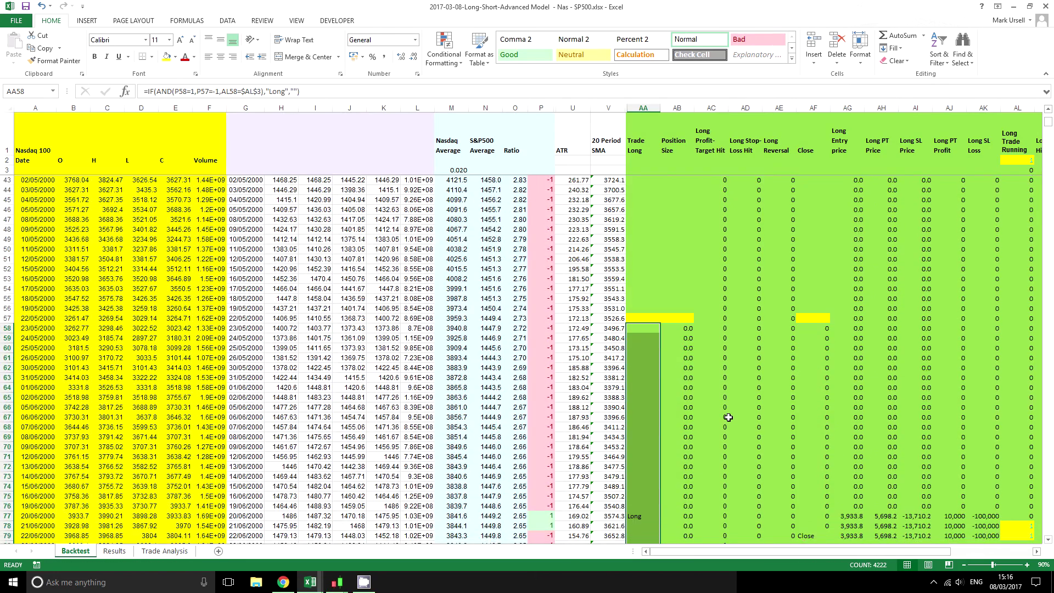
scroll(728, 418, "down", 2)
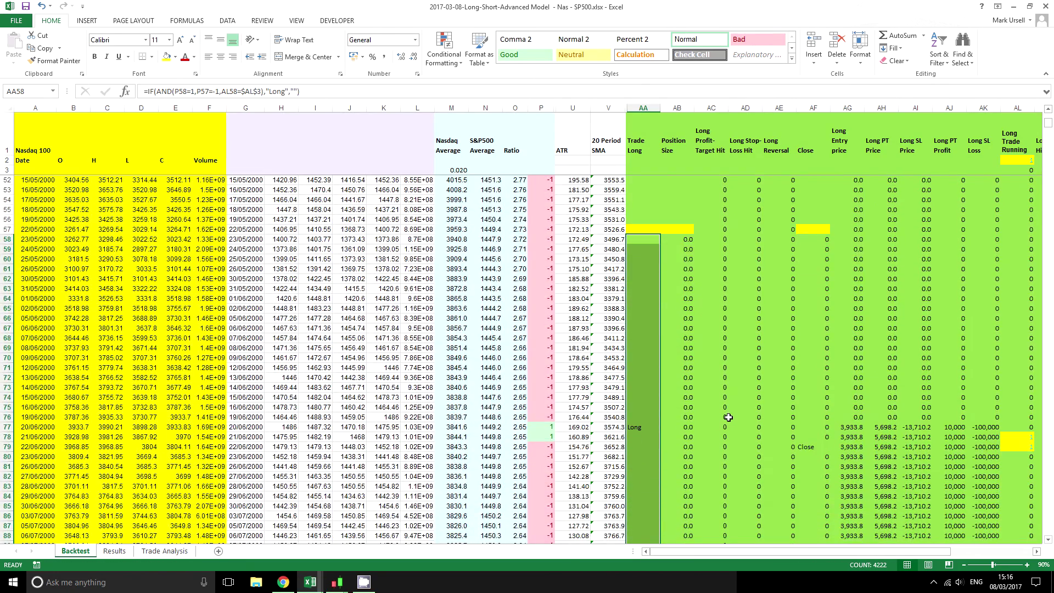
left_click_drag(817, 446, 542, 446)
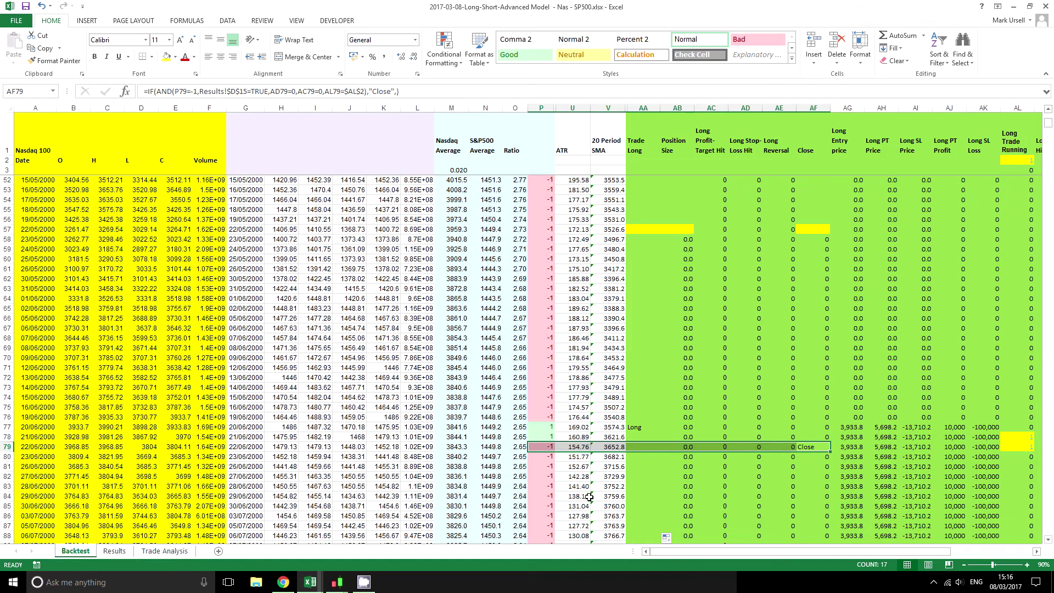
On the Results sheet, set Average of Ratio Nasdaq/SP500 to 25 and review the Capital and Underlying Market charts and Max Drawdown.
left_click(114, 550)
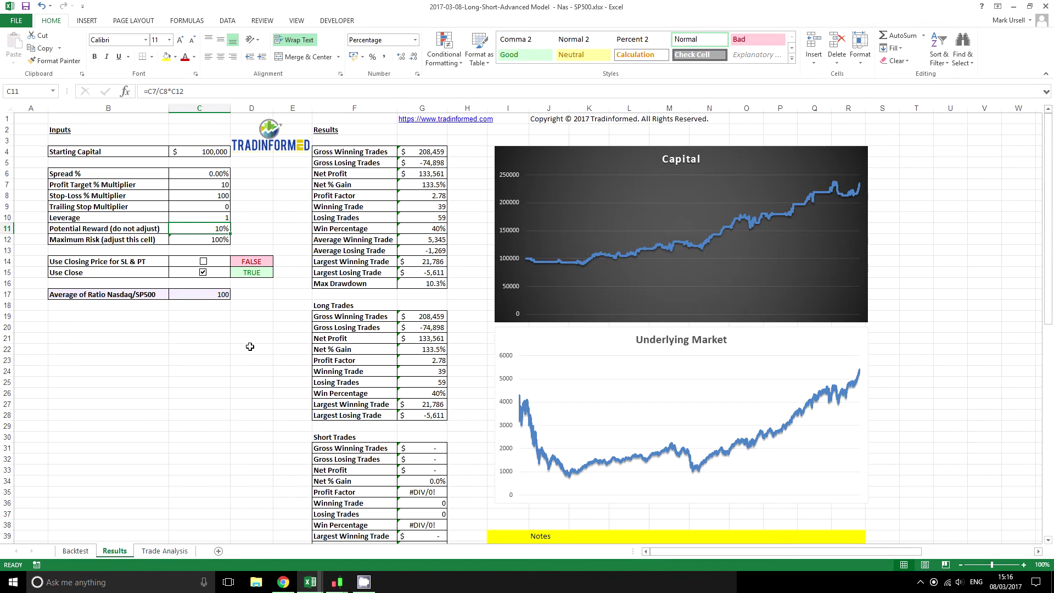
left_click(212, 291)
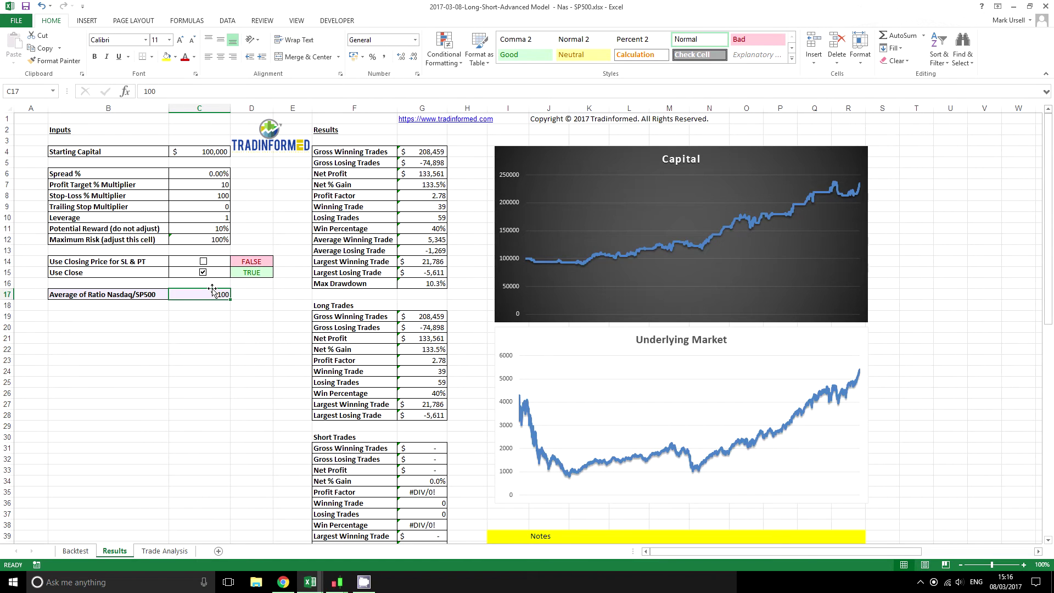
type("25")
key("Return")
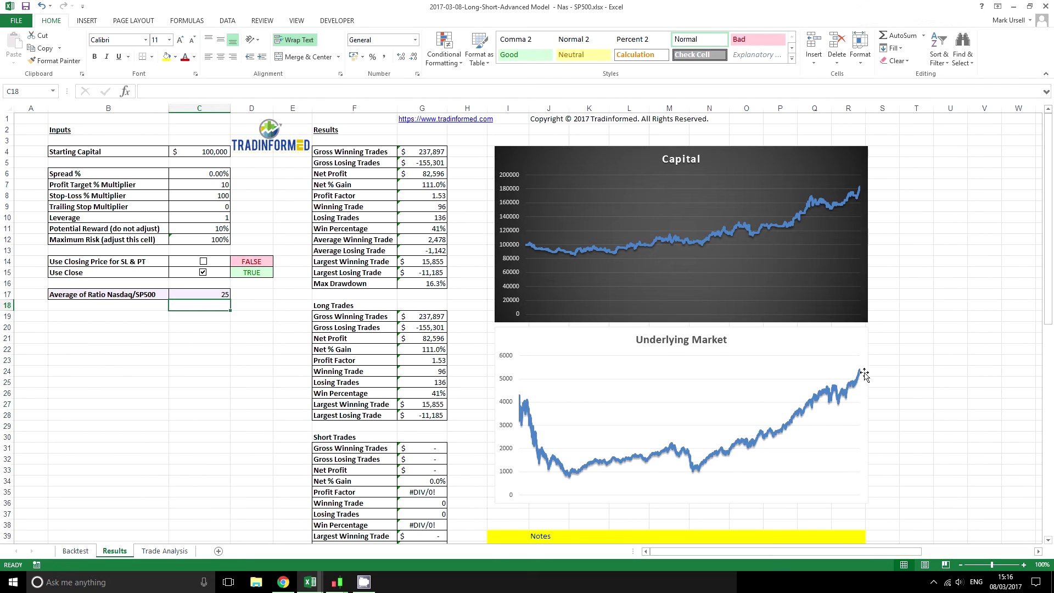
mouse_move(693, 470)
mouse_move(858, 379)
mouse_move(849, 203)
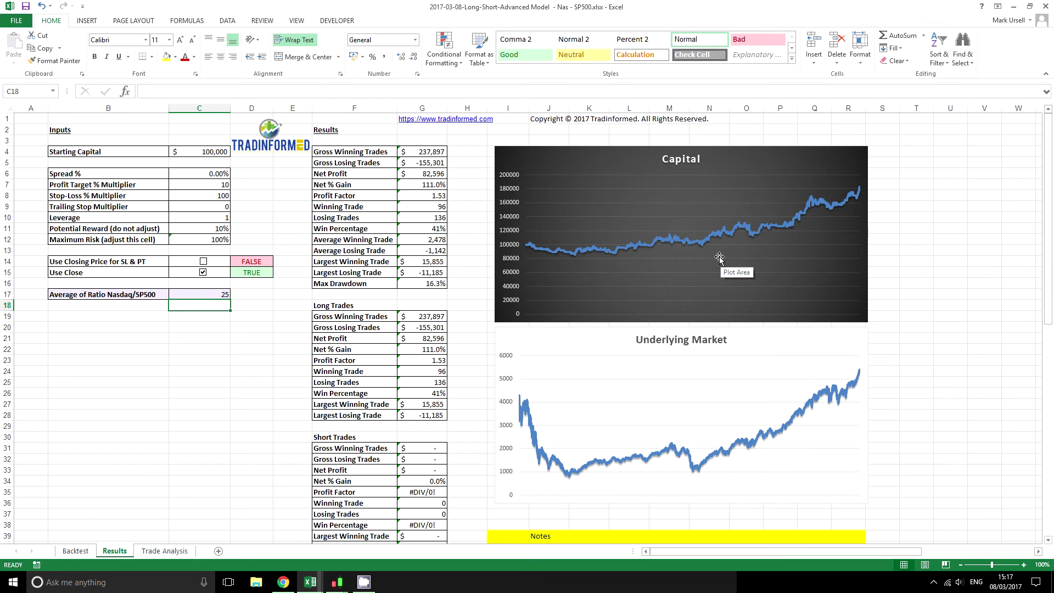
left_click(432, 283)
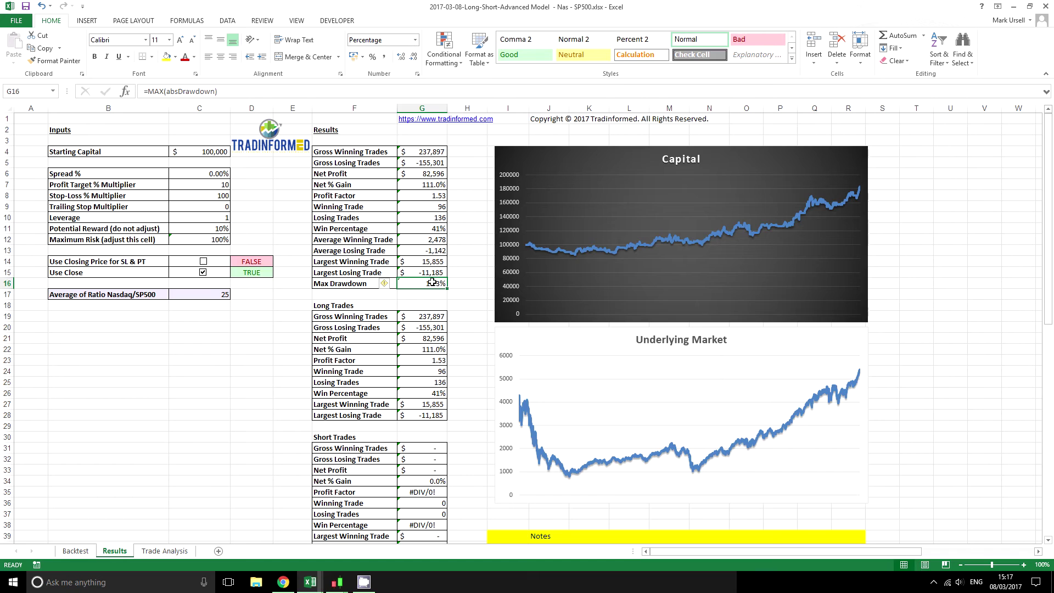
left_click(462, 328)
left_click(426, 282)
Set Average of Ratio Nasdaq/SP500 to 50 to test the strategy with that period.
left_click(179, 294)
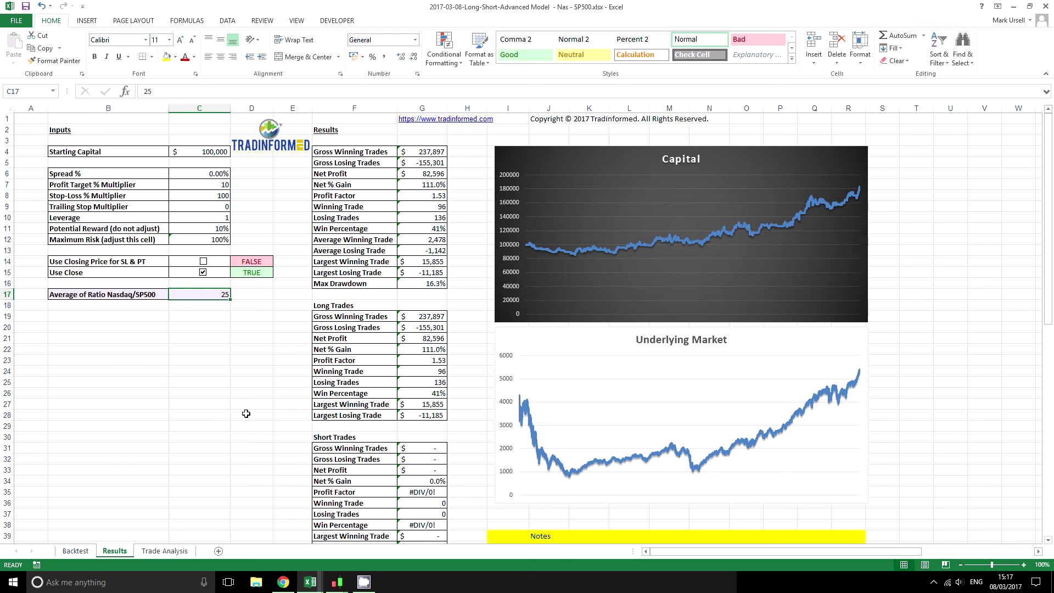
type("50")
key("Return")
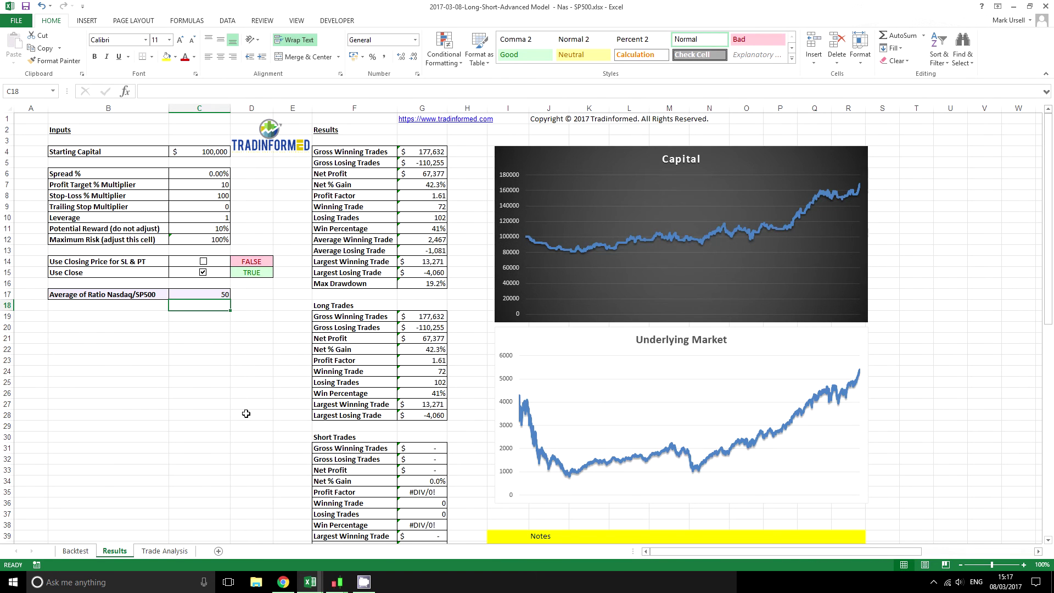
Set Average of Ratio Nasdaq/SP500 to 100 to recalculate the backtest results.
key("Up")
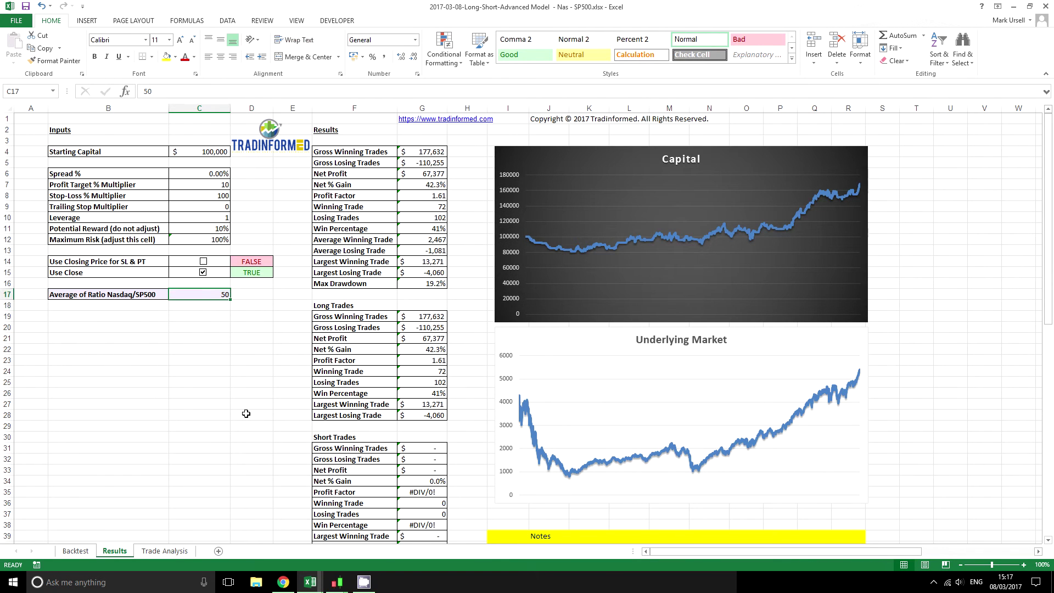
type("100")
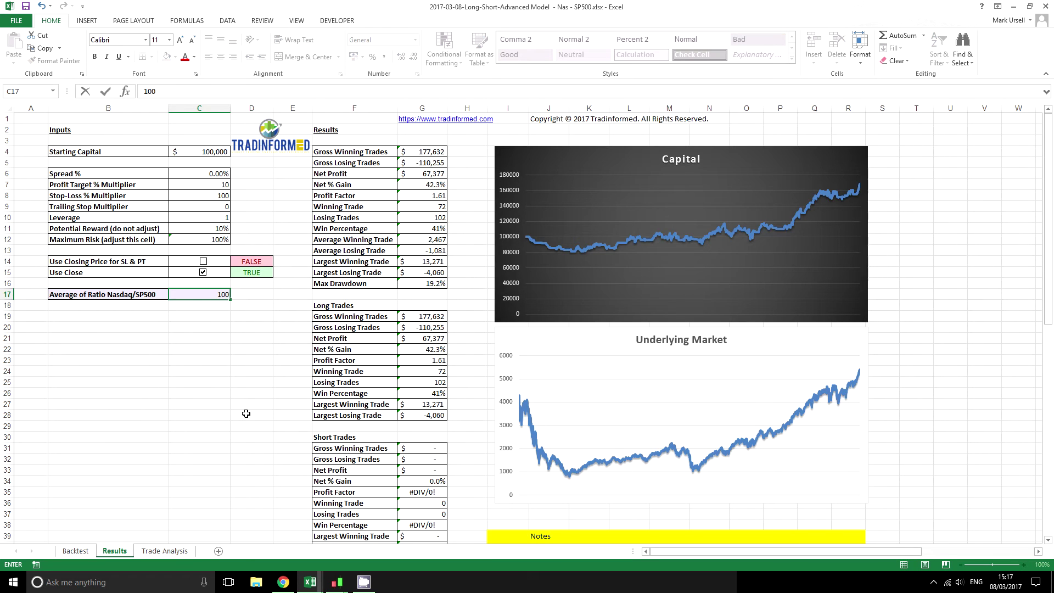
key("Return")
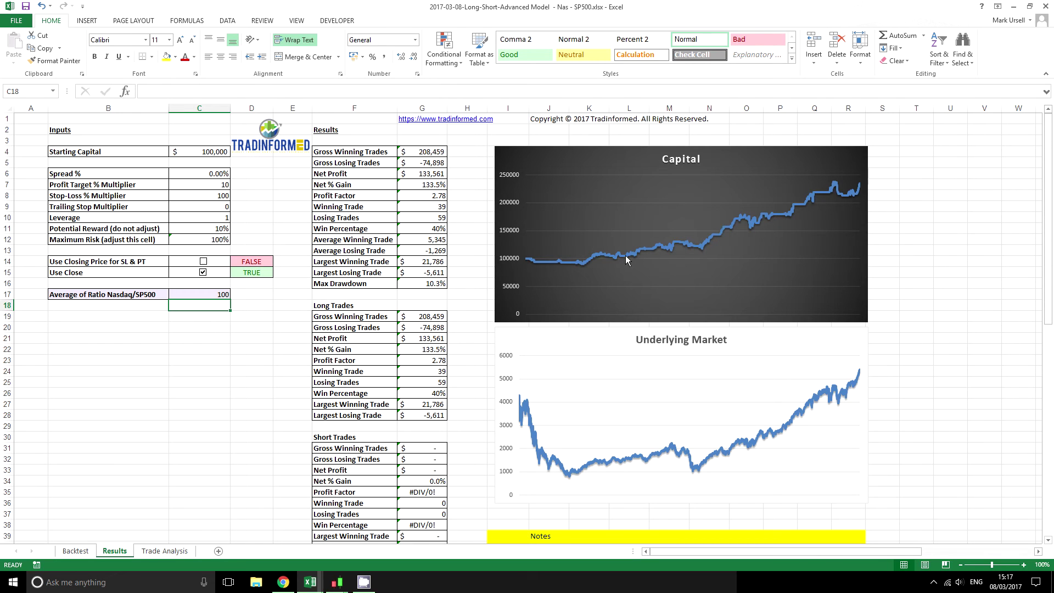
Set the Profit Target % Multiplier in the Inputs table to 100.
left_click(209, 184)
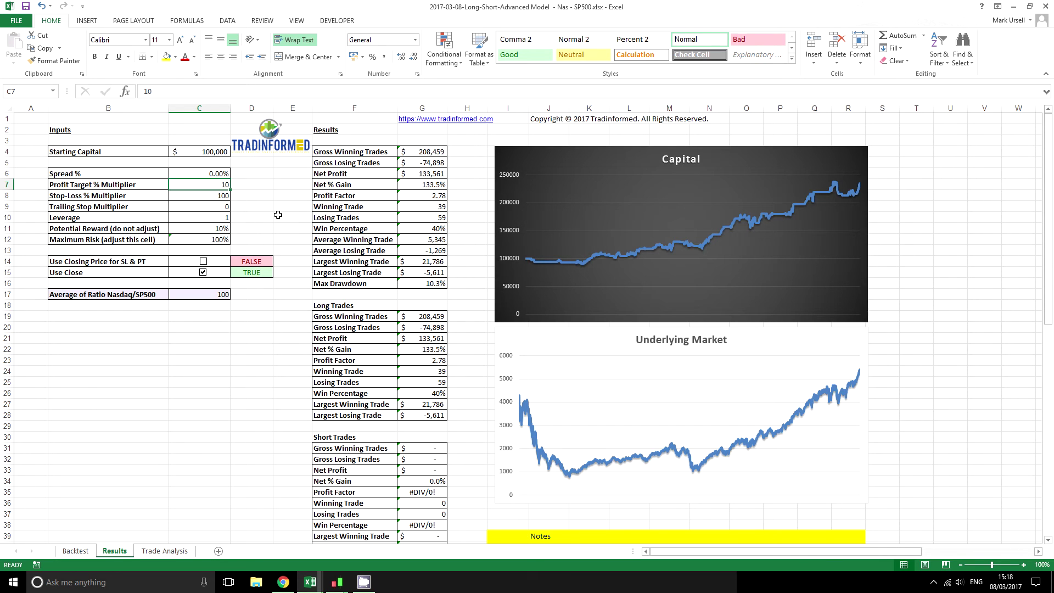
type("100")
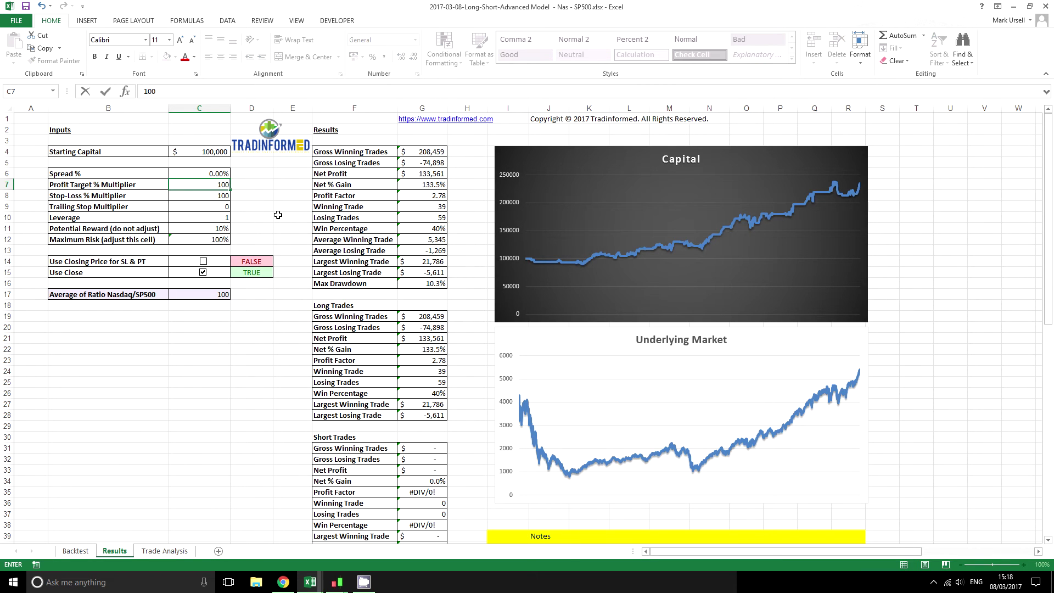
key("Return")
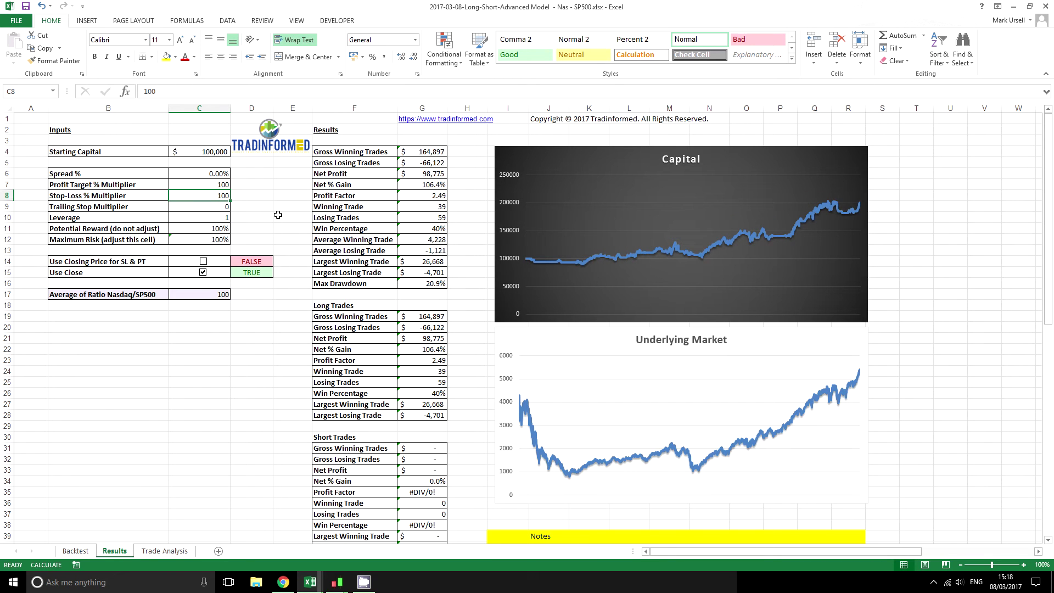
Test the Stop-Loss % Multiplier in the Inputs table at 1, 5 and 10 in turn.
type("1")
key("Return")
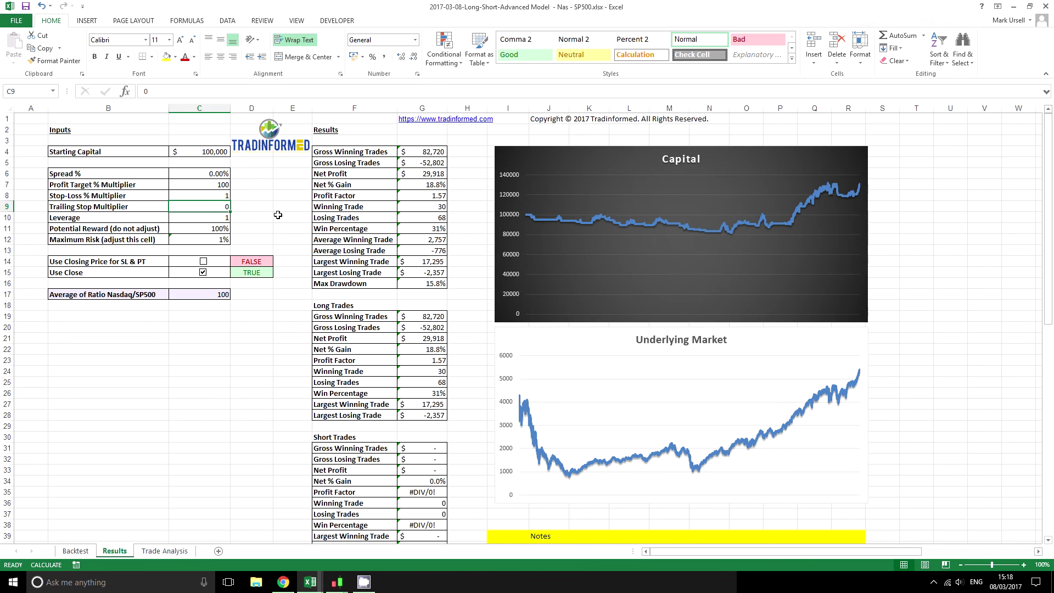
key("Up")
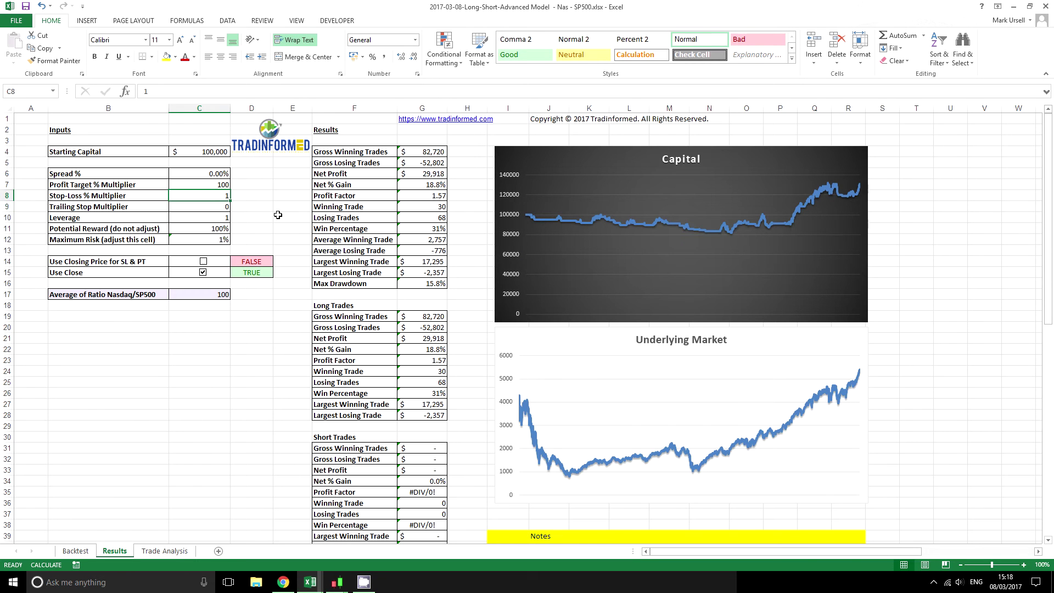
type("5")
key("Return")
key("Up")
type("10")
key("Return")
Set the Stop-Loss % Multiplier to 100 and the Profit Target % Multiplier to 10 in the Inputs table.
left_click(209, 191)
type("100")
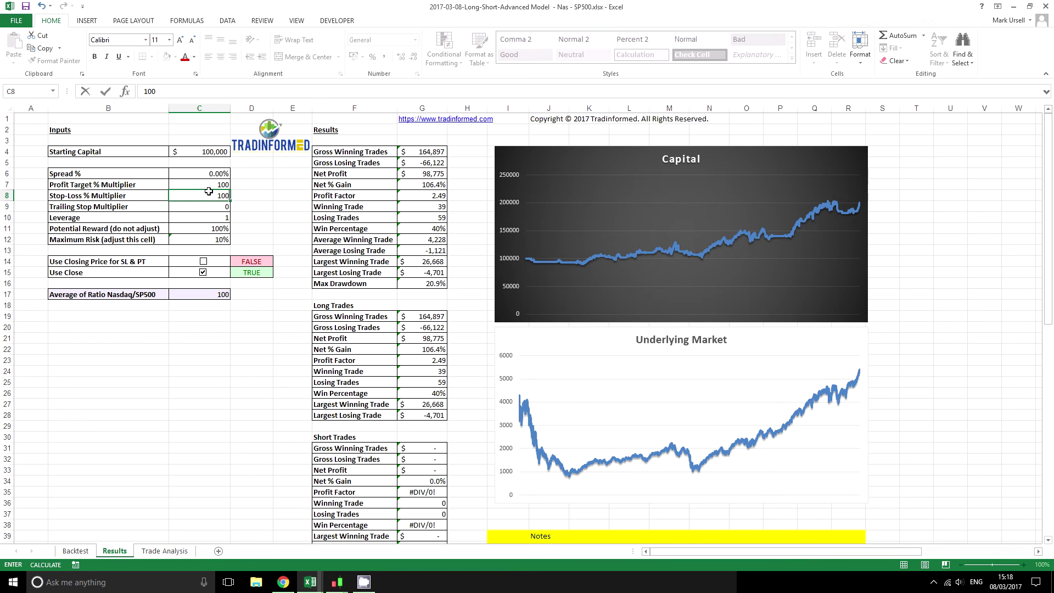
key("Up")
type("10")
key("ctrl+Return")
Test the backtest results with Leverage set to 2 and then 4 in the Inputs table.
key("Down")
key("Down")
key("Down")
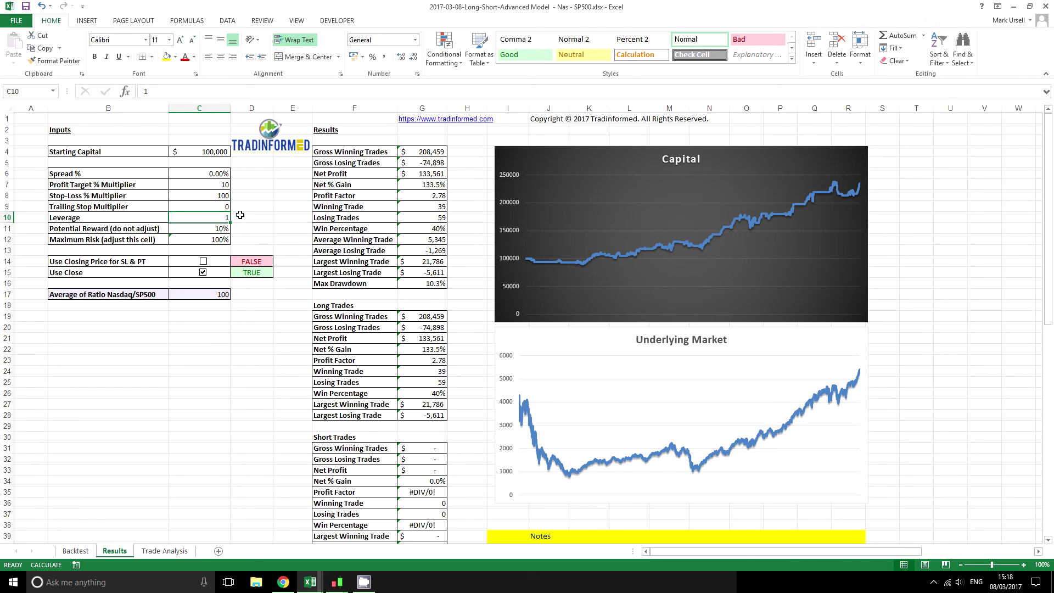
type("2")
key("Return")
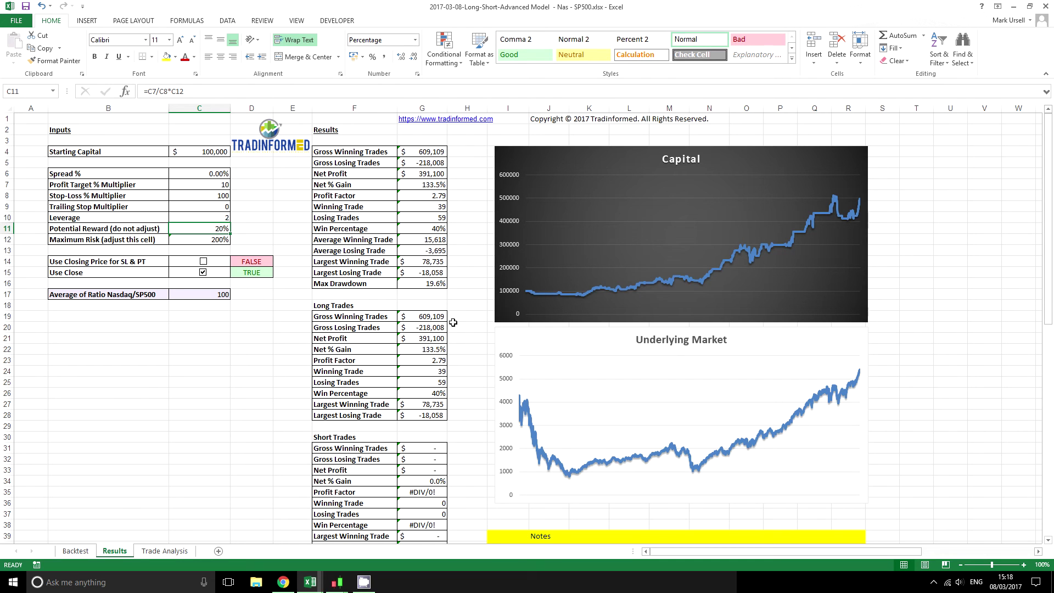
left_click(210, 217)
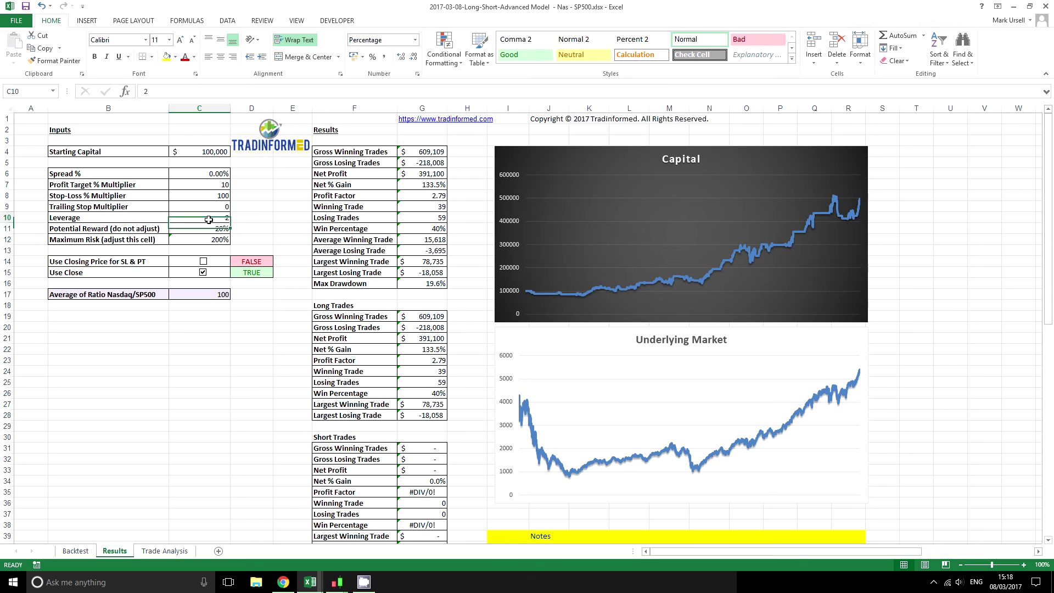
type("4")
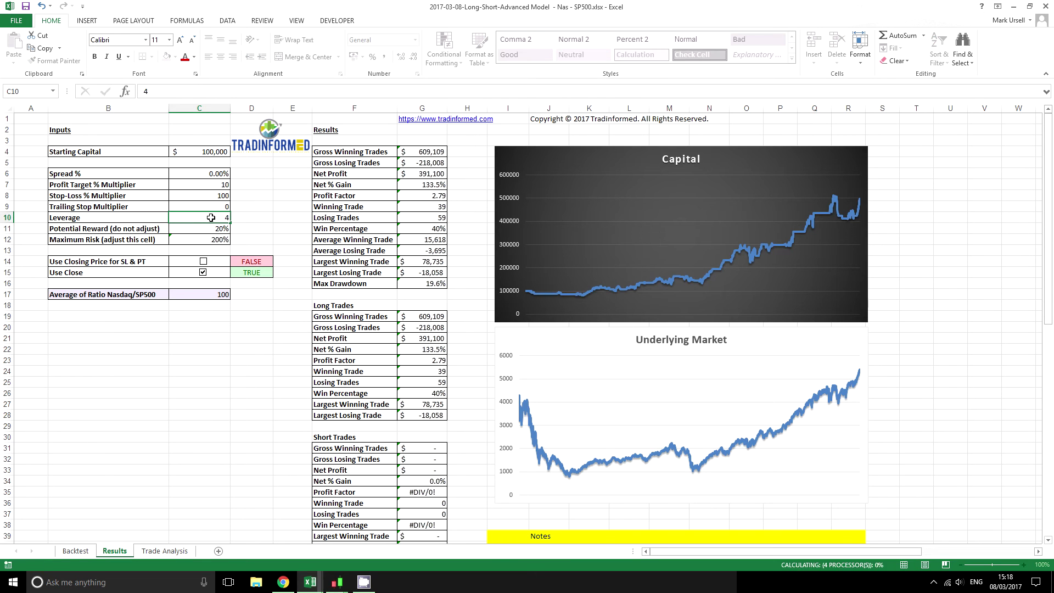
key("Return")
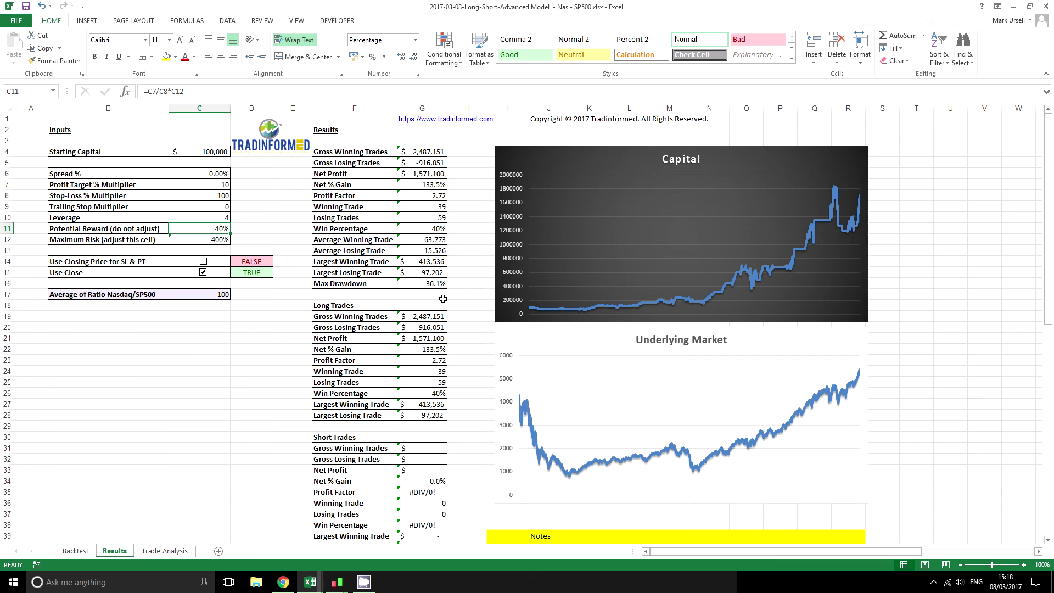
On the Backtest sheet, replace the P57=-1 condition in the AA58 Trade Long formula with E58>V58 and fill it down the column.
left_click(75, 551)
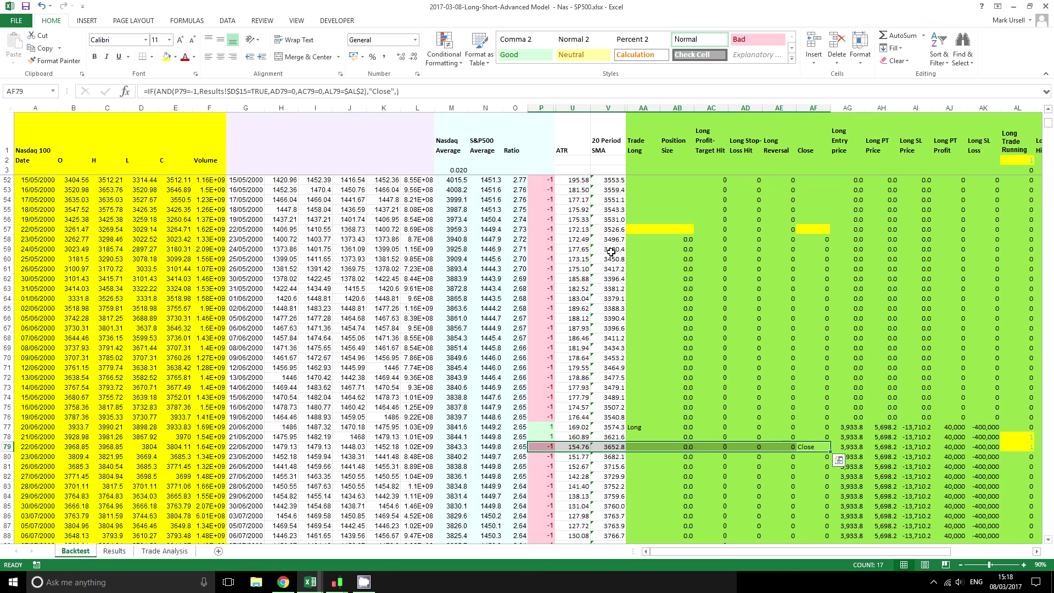
left_click(629, 239)
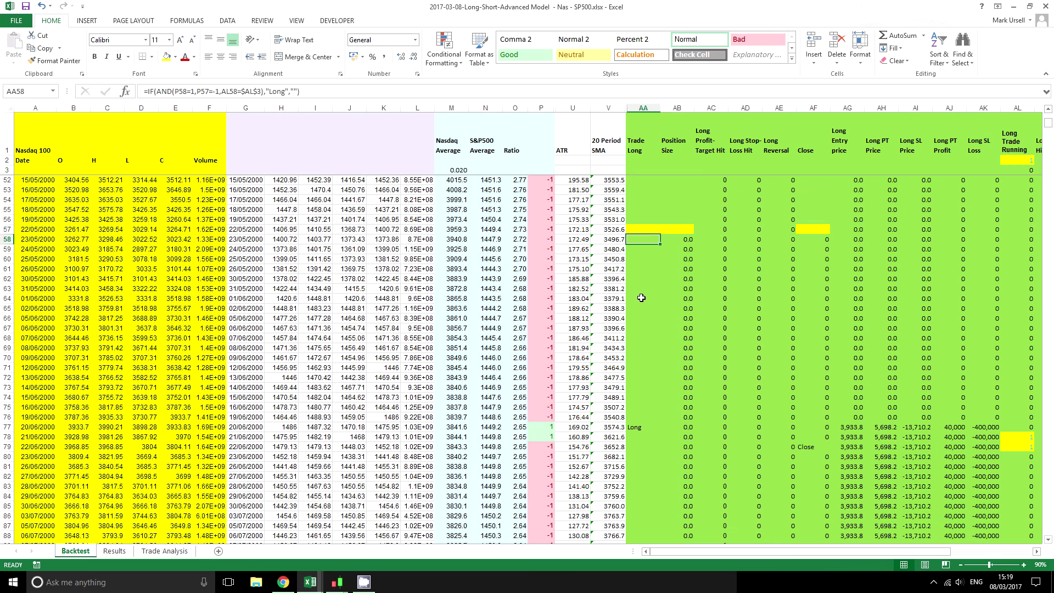
left_click_drag(219, 91, 197, 91)
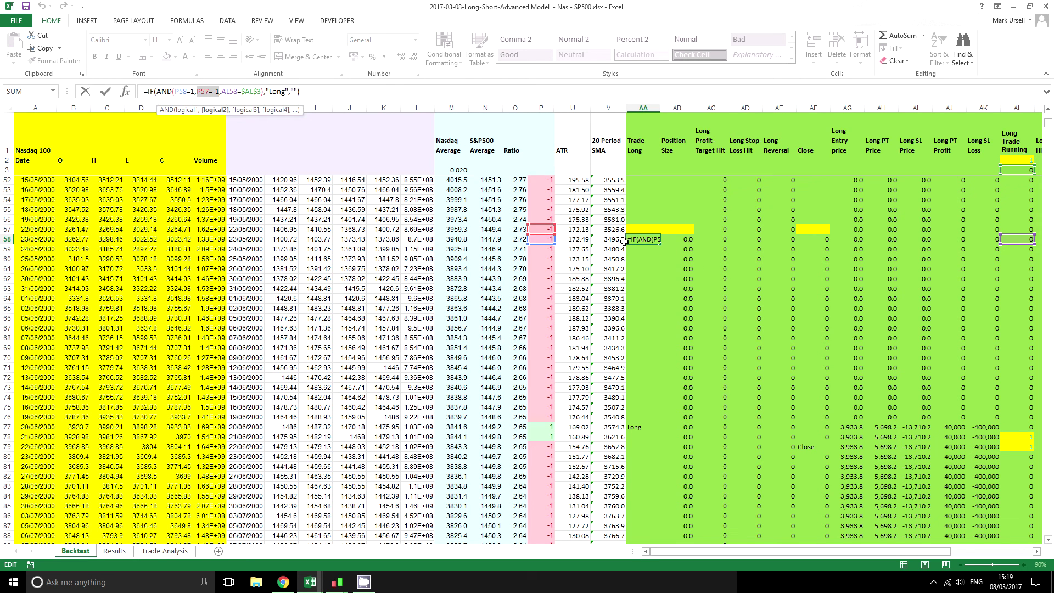
left_click(182, 239)
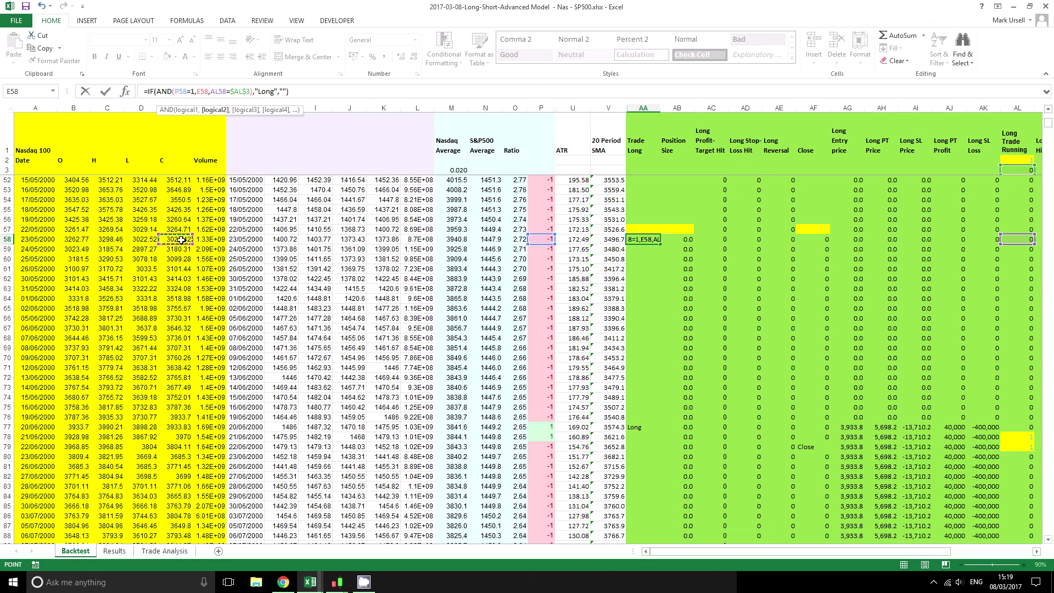
type(">")
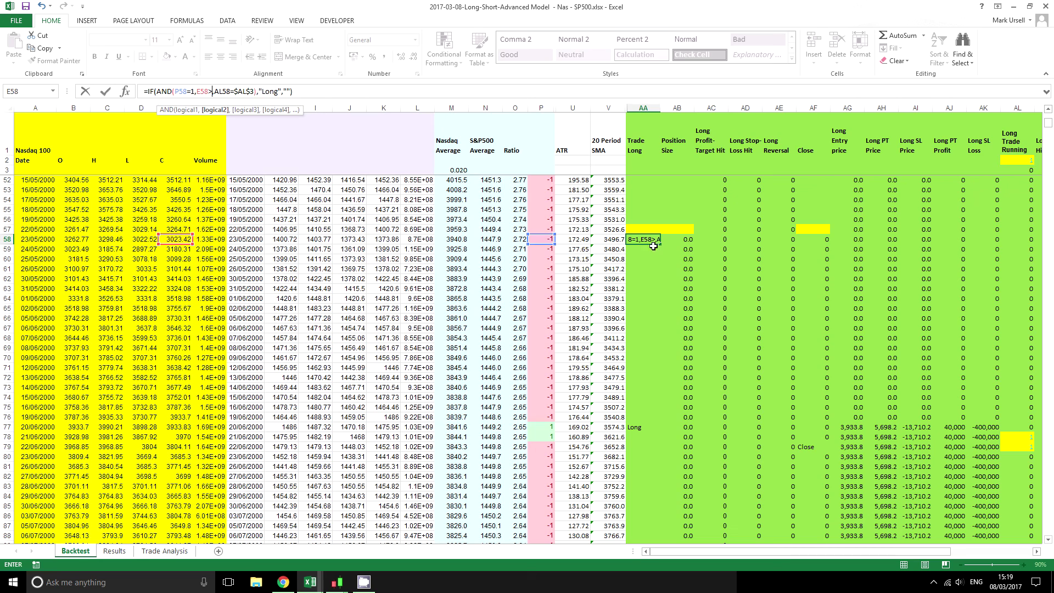
left_click(608, 240)
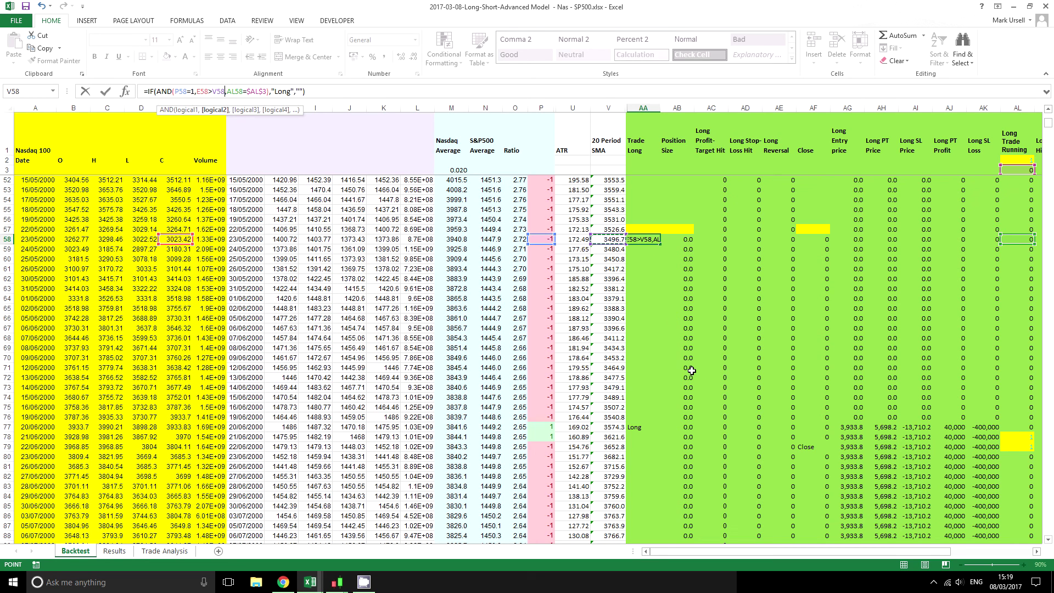
key("ctrl+Return")
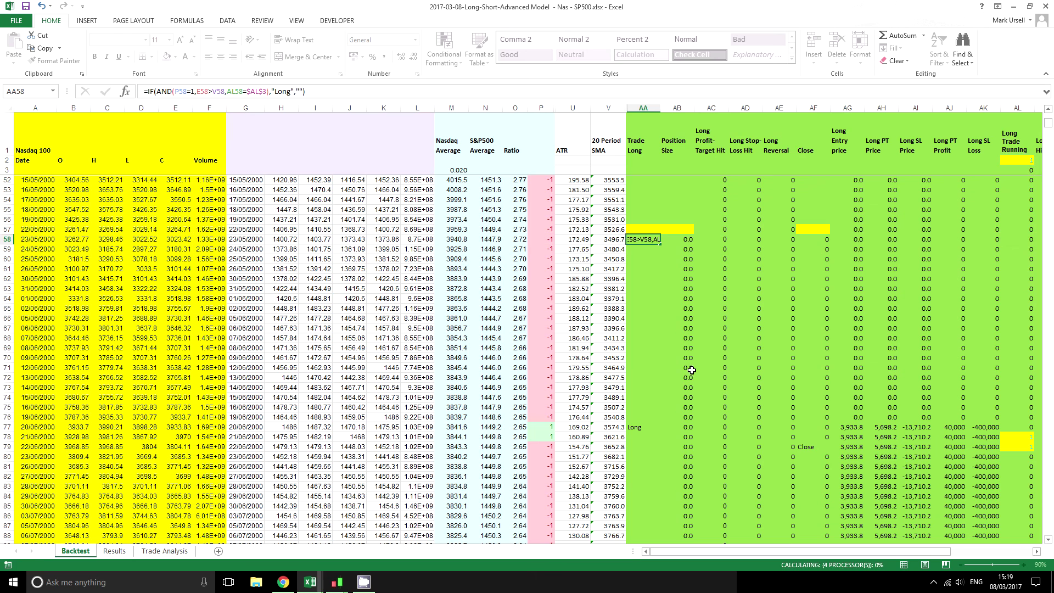
double_click(659, 243)
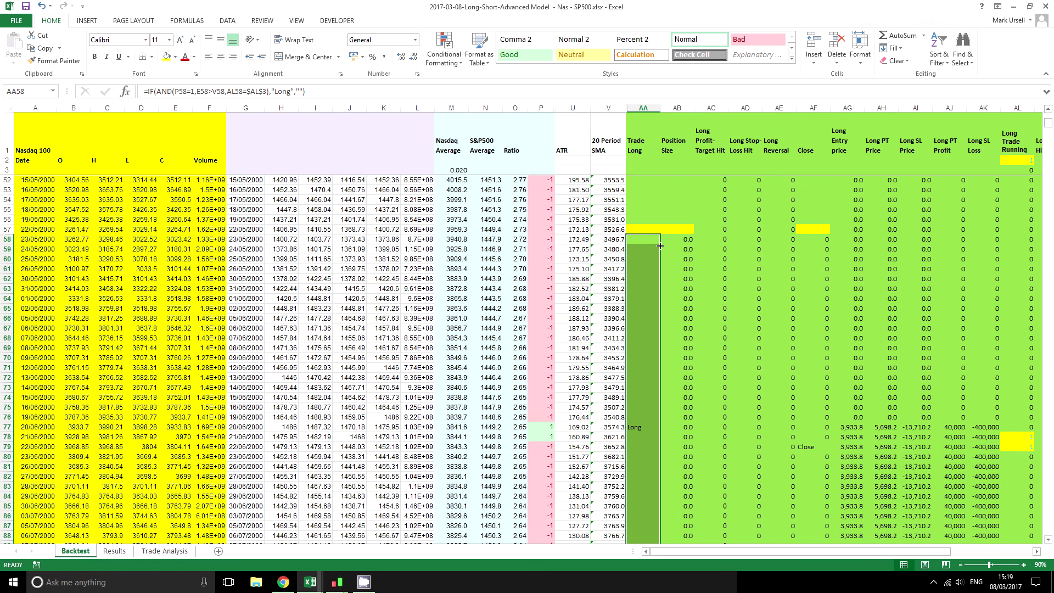
On the Results sheet, set Leverage to 1 to recalculate the backtest with the revised long entry rule.
left_click(125, 554)
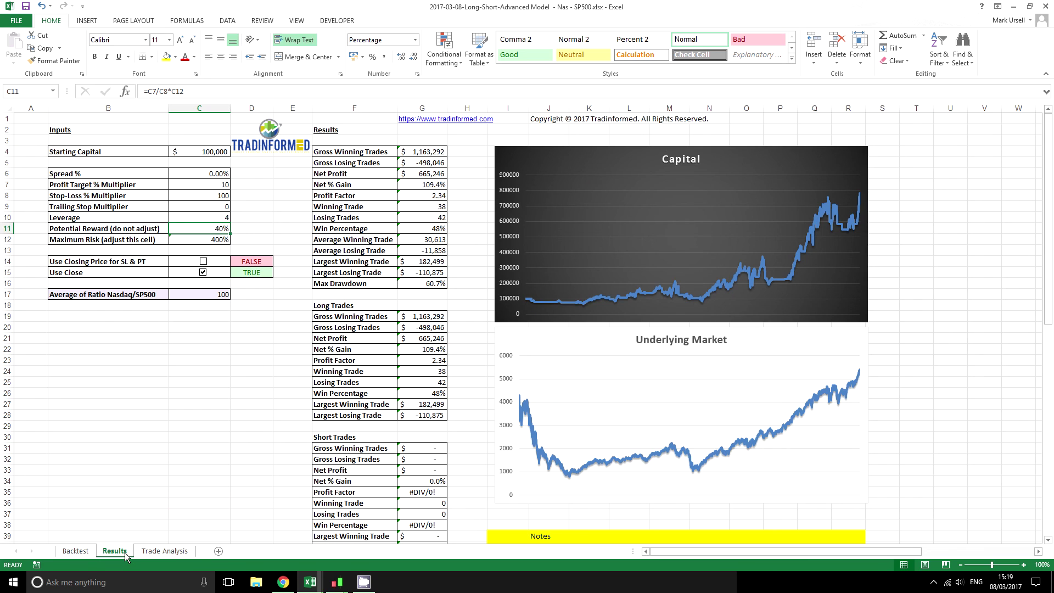
left_click(222, 215)
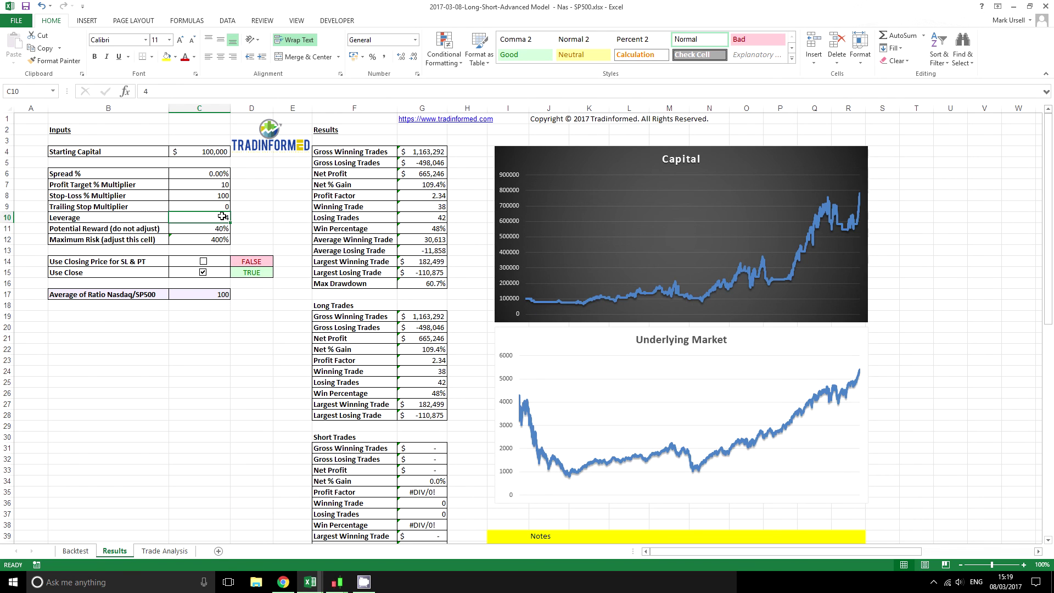
type("1")
key("Return")
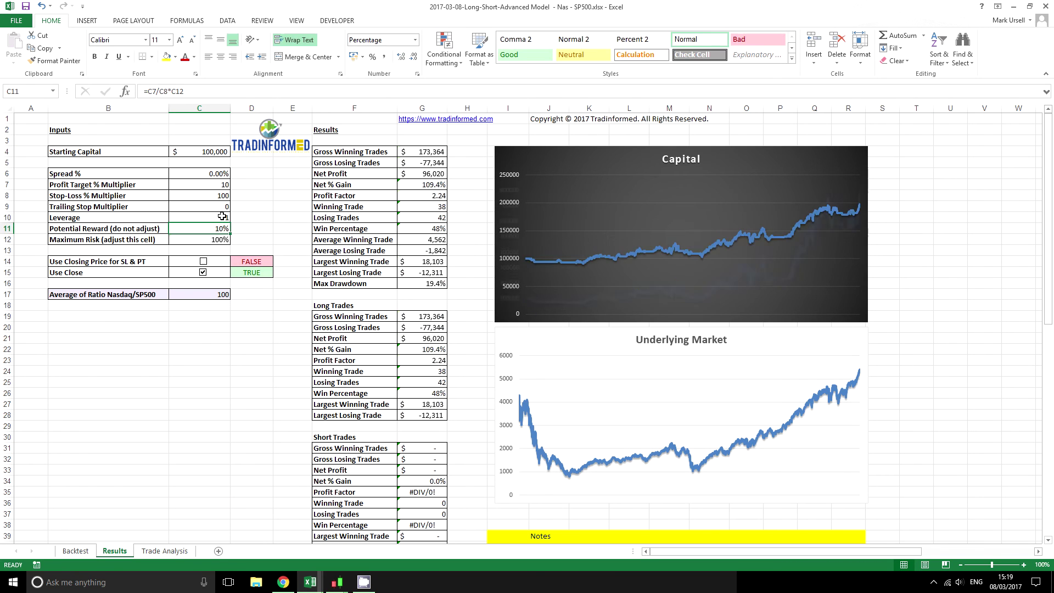